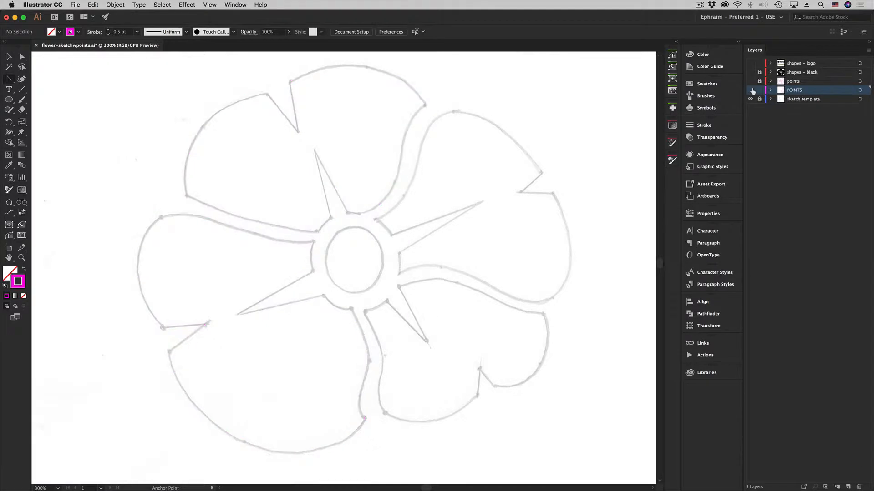
Step: Show the POINTS layer and adjust the curve handle of the upper petal's top anchor point to follow the sketch
left_click(751, 90)
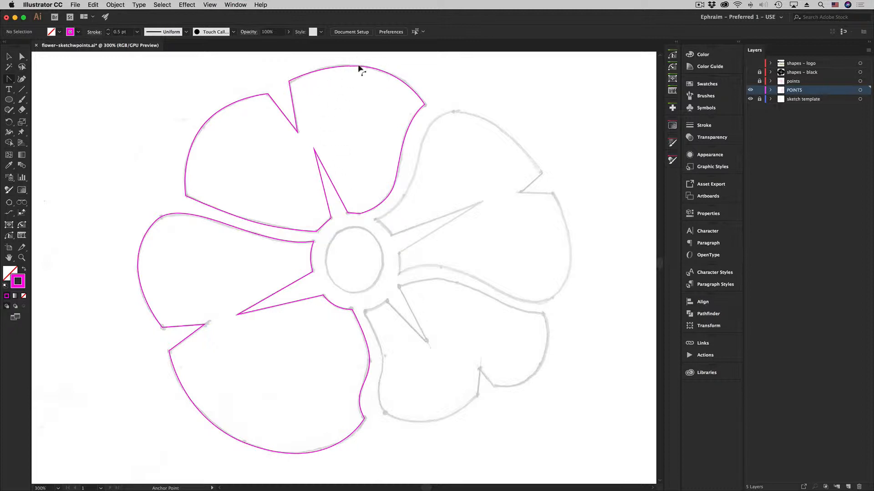
key("space")
left_click_drag(359, 103, 362, 137)
left_click(22, 56)
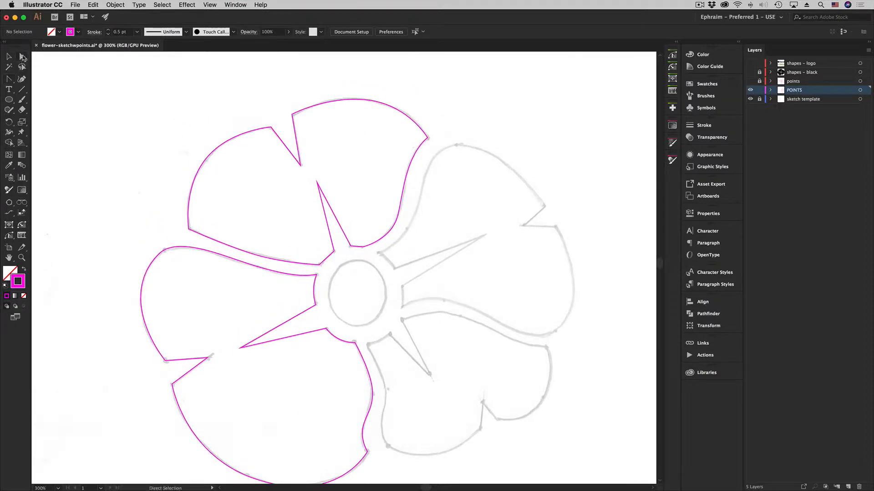
left_click(368, 100)
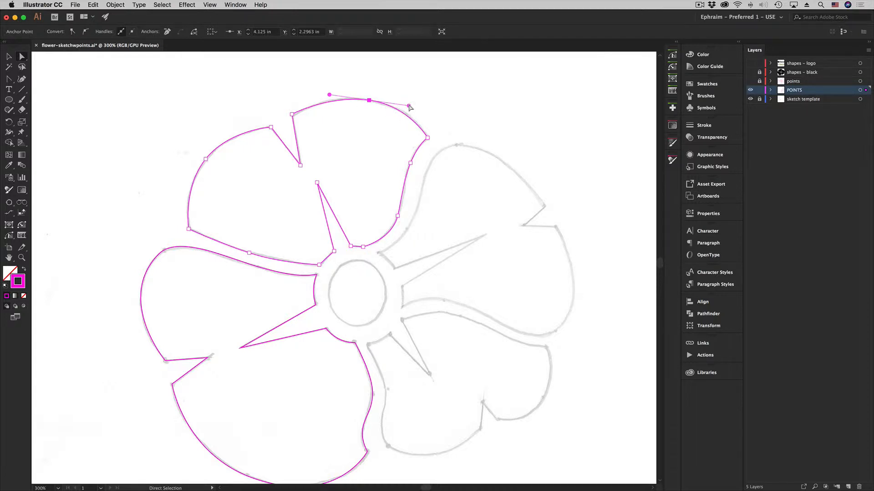
mouse_move(409, 106)
left_mouse_down()
mouse_move(441, 67)
mouse_move(412, 110)
left_mouse_up()
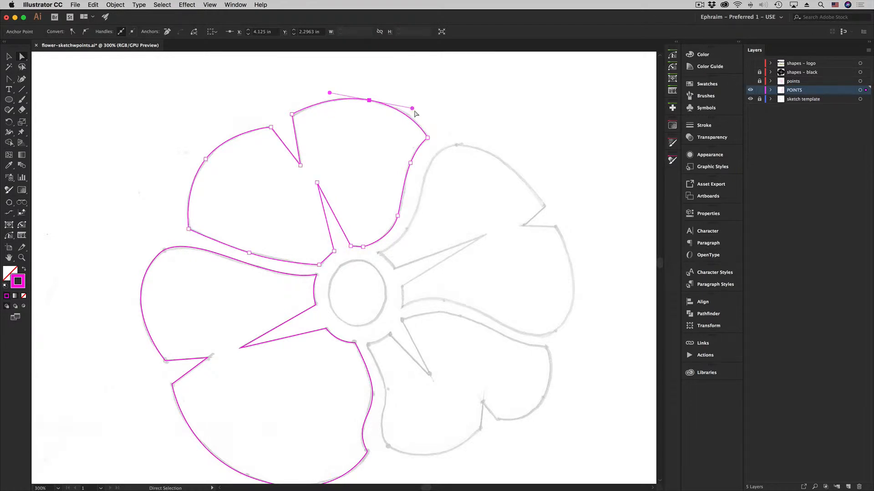
left_click(448, 101, "super")
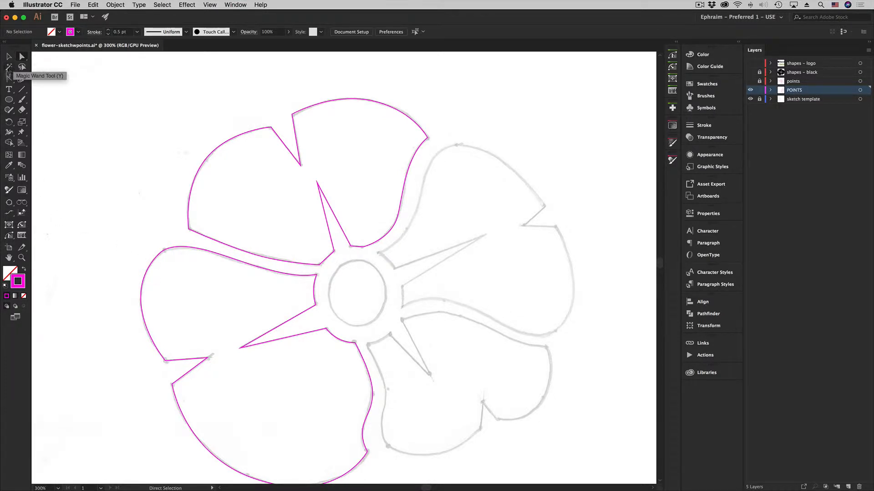
left_click(9, 79)
left_click(41, 79)
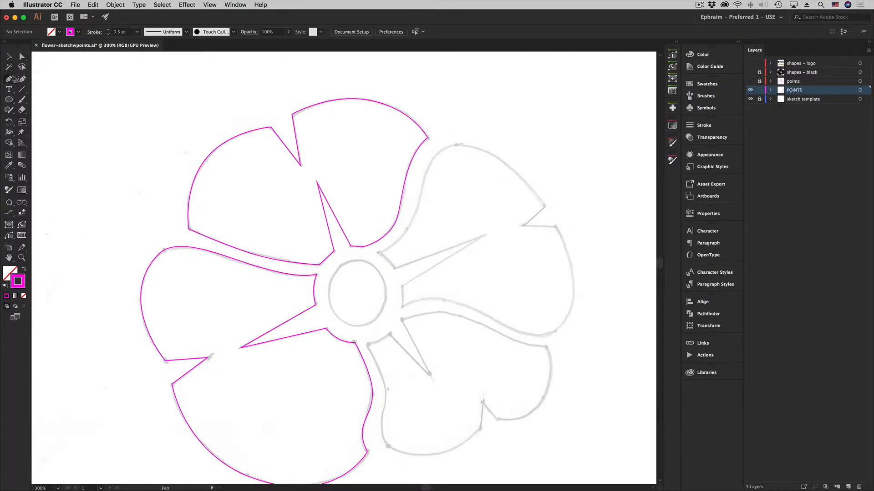
left_click(9, 79)
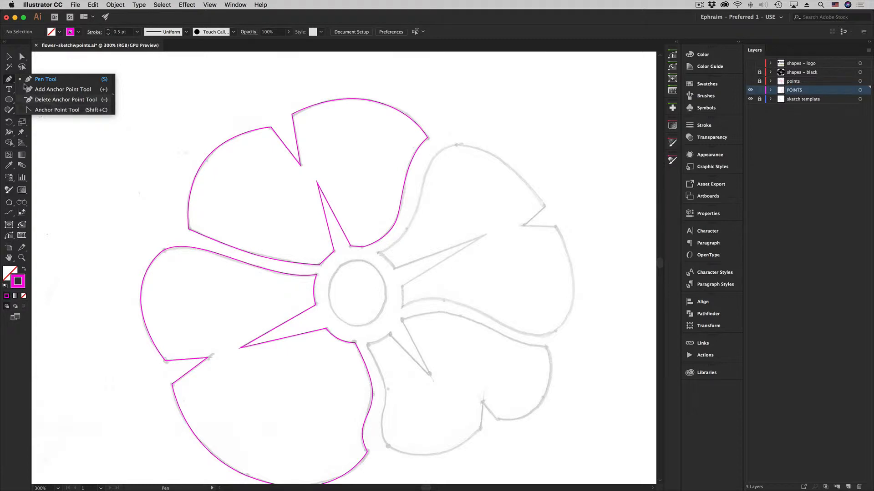
left_click(9, 82)
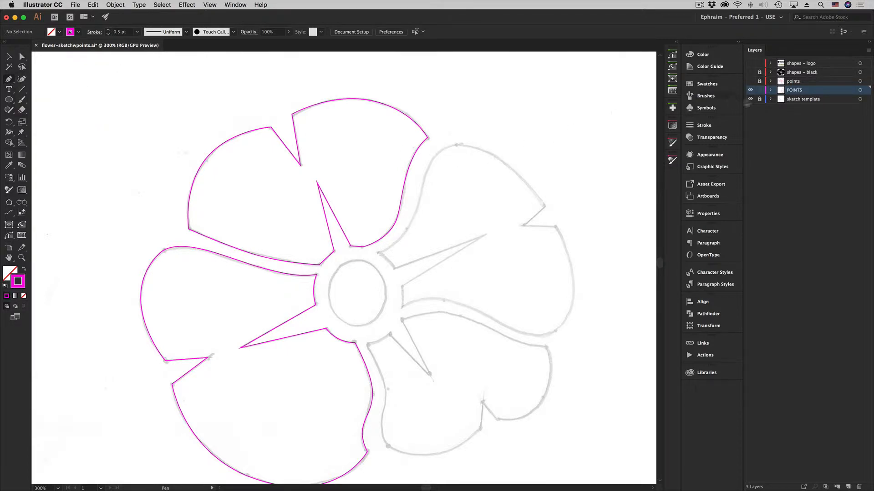
Step: Hide the POINTS layer, then show, unlock and activate the points layer that holds the complete flower outline
left_click(751, 90)
left_click(750, 81)
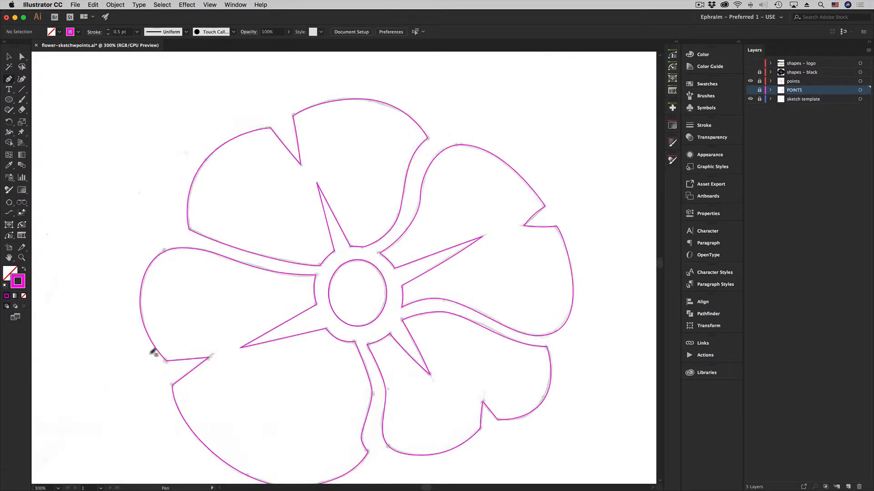
left_click_drag(291, 329, 287, 296)
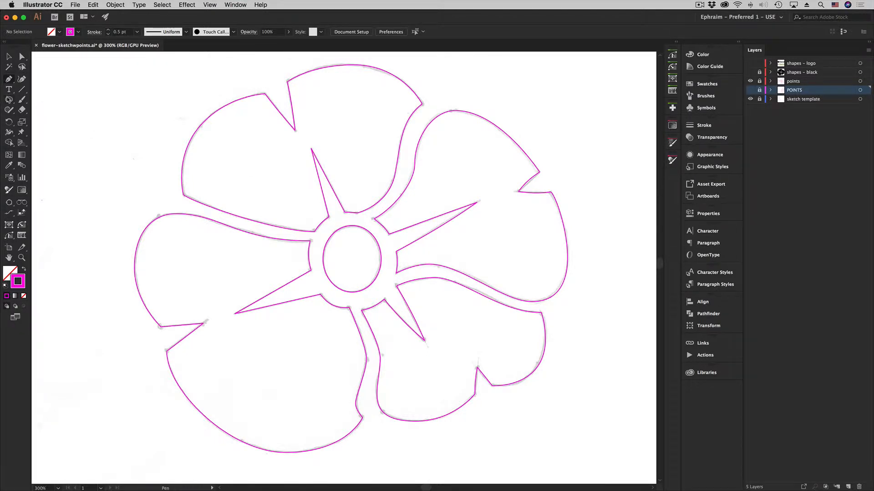
left_click_drag(8, 99, 41, 121)
left_click(758, 81)
left_click(793, 81)
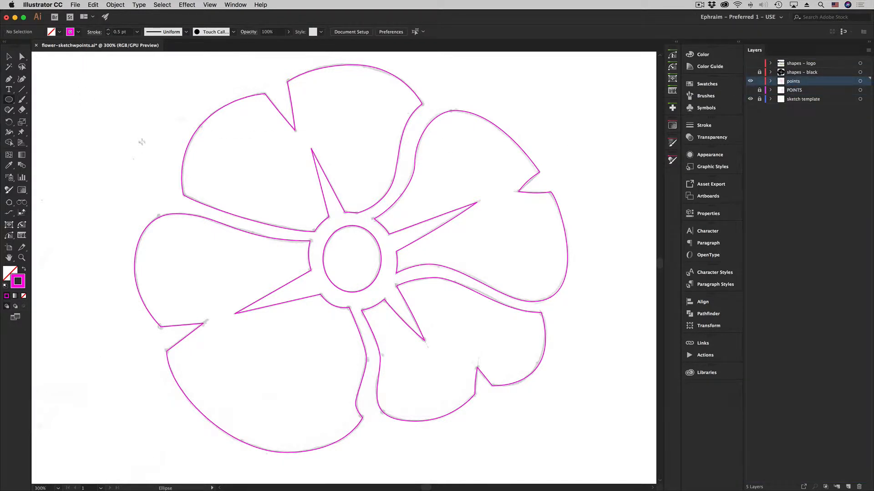
left_click_drag(86, 100, 141, 160)
key("v")
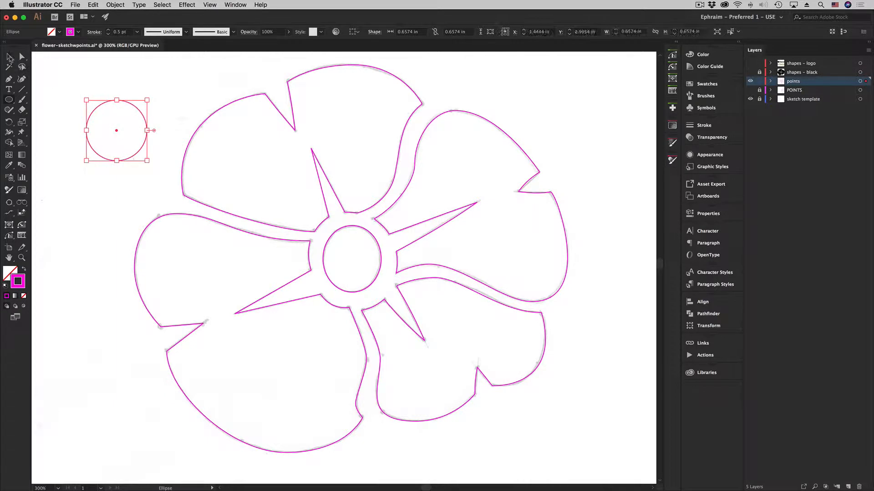
key("Delete")
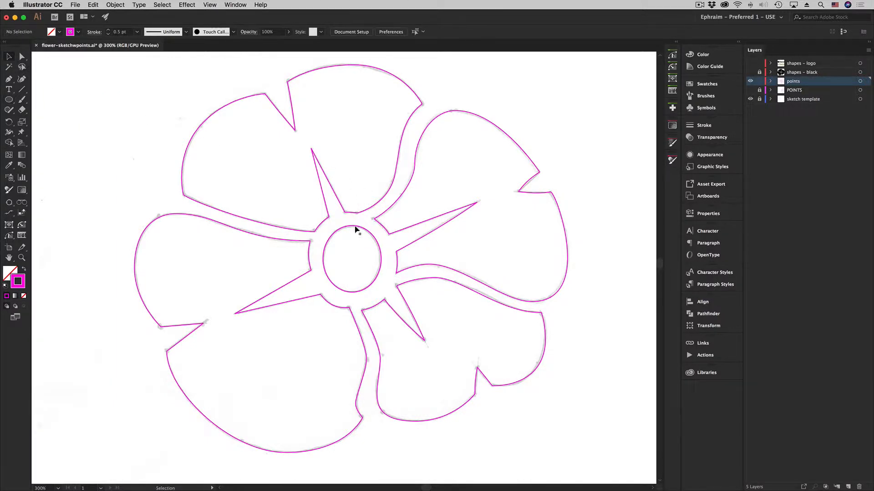
Step: Delete the ellipse at the flower's centre and draw a circle about 0.61 in across outward from the same centre
left_click(357, 227)
key("Delete")
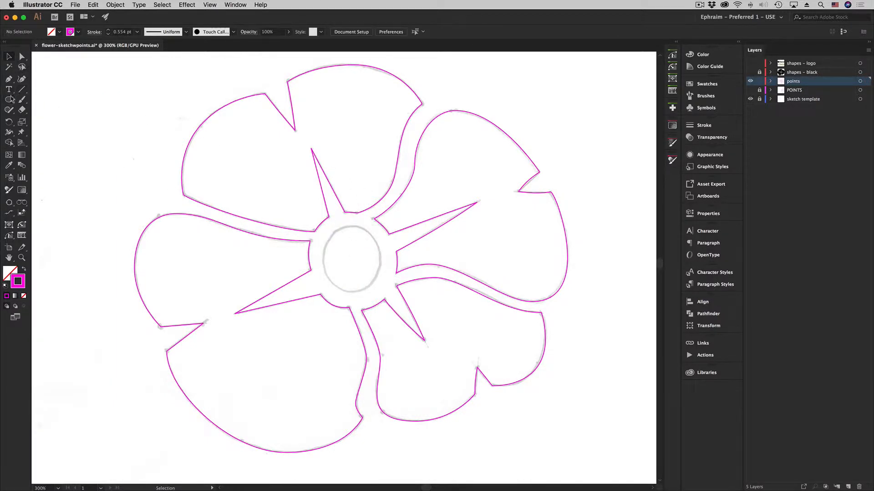
left_click(8, 100)
left_click_drag(351, 258, 379, 284)
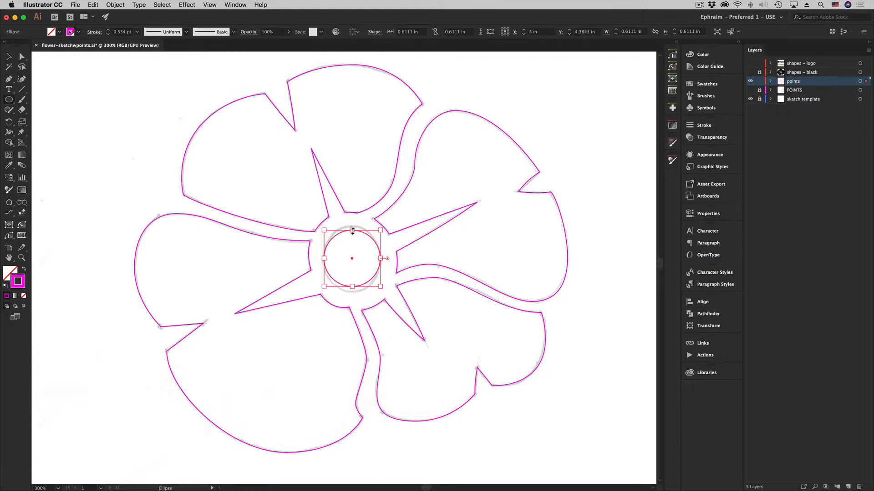
Step: Stretch the centre circle vertically in both directions to about 0.71 in high to fit the sketched oval, and deselect it
left_click_drag(352, 230, 351, 227)
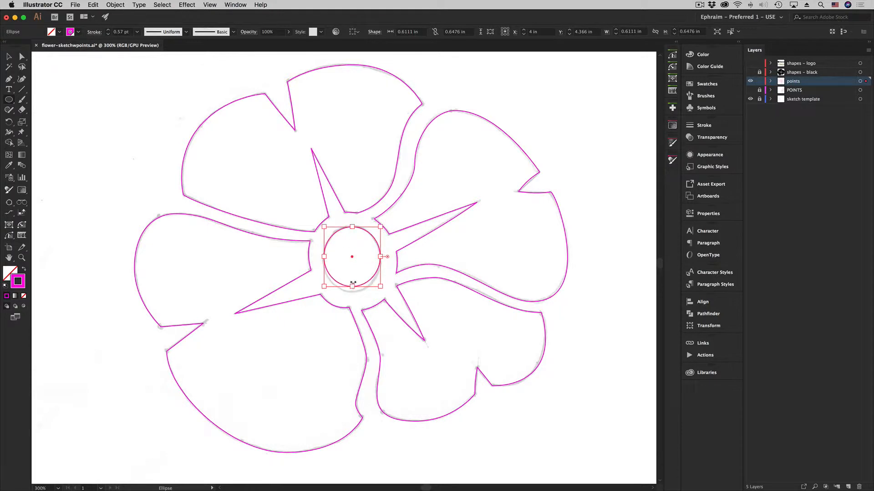
left_click_drag(352, 287, 352, 292)
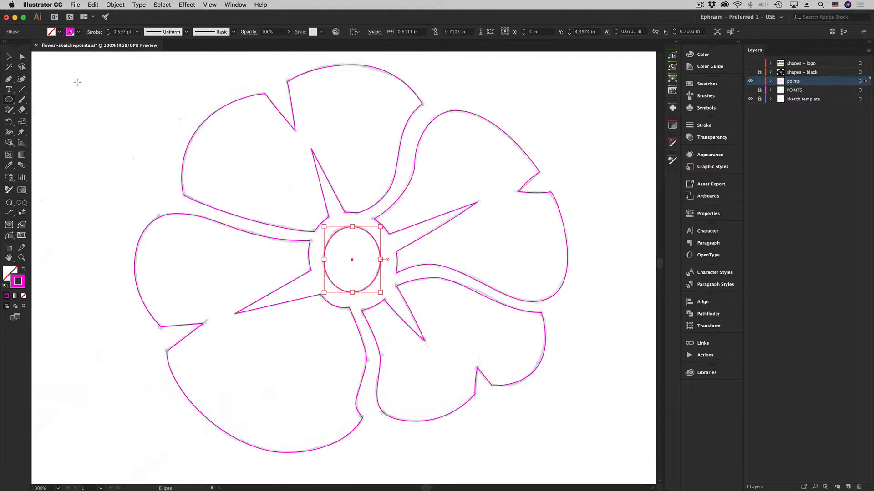
left_click(9, 57)
left_click(128, 84)
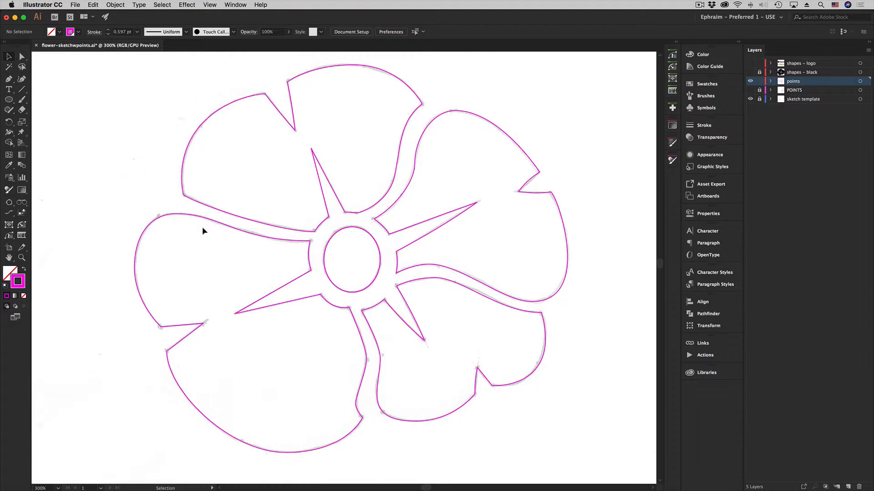
left_click(9, 100)
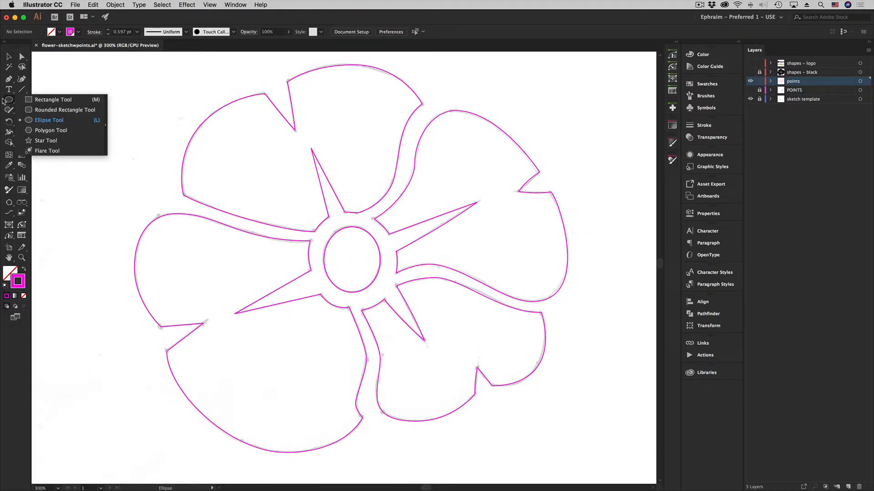
left_click(8, 100)
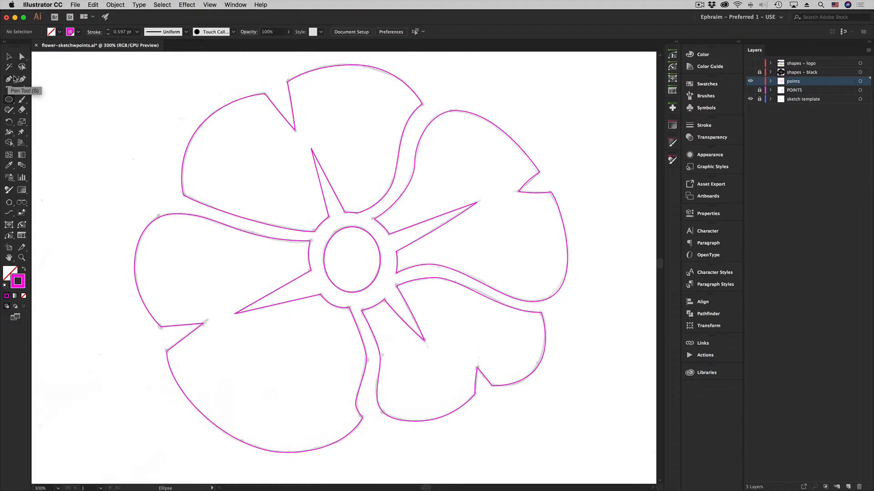
Step: Hide the sketch template layer and directly select all flower paths to examine their anchor points and handles
left_click(750, 99)
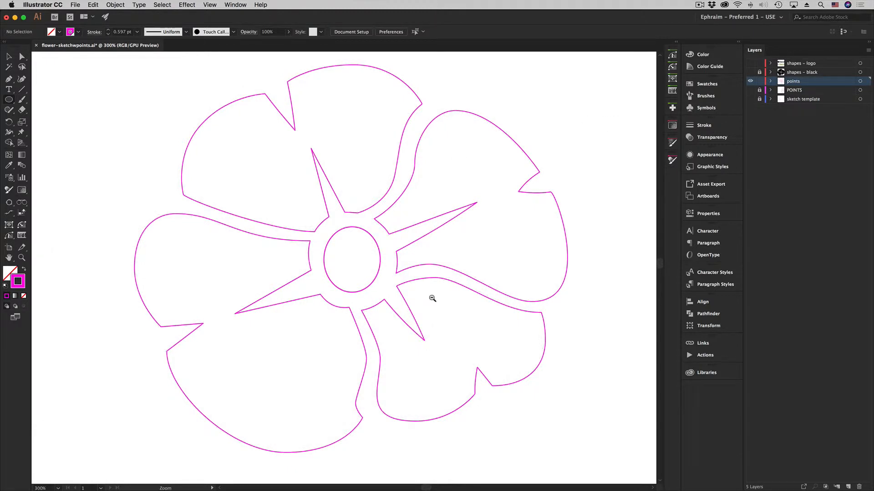
left_click_drag(431, 297, 328, 292)
left_click(395, 306, "alt+super")
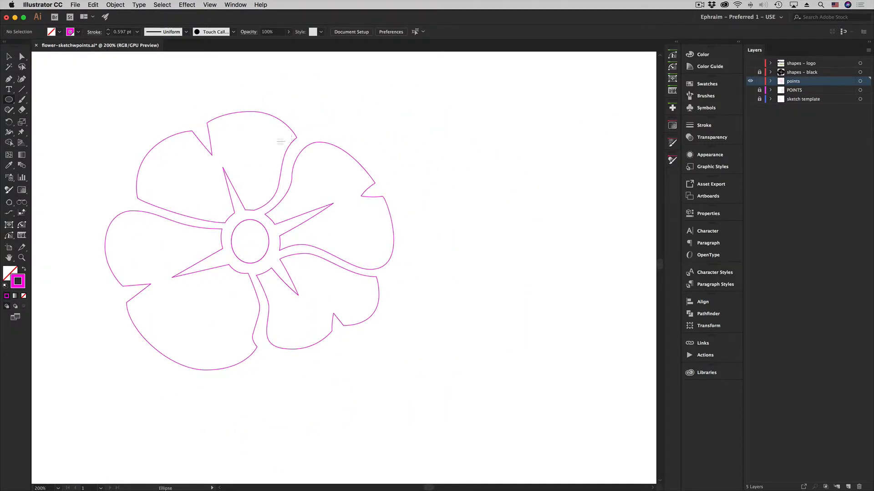
left_click(21, 57)
left_click_drag(58, 87, 445, 408)
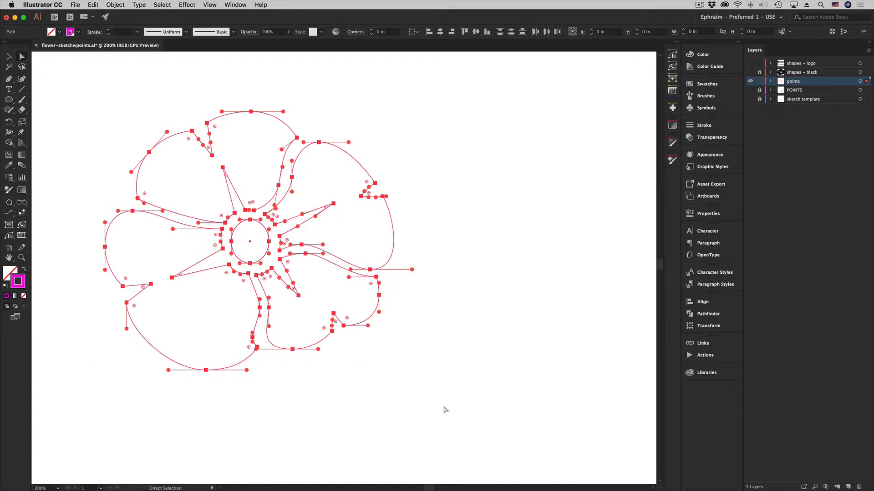
left_click(250, 276)
left_click(391, 282)
left_click(366, 277, "alt")
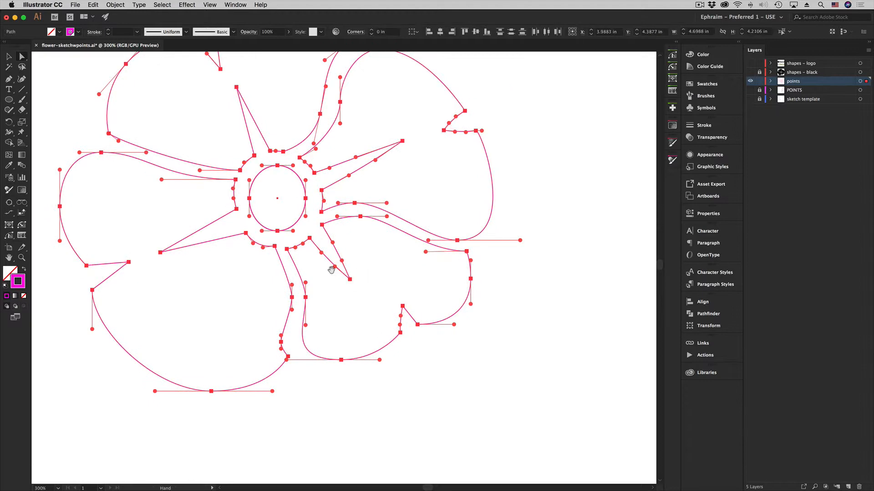
left_click_drag(331, 270, 389, 319)
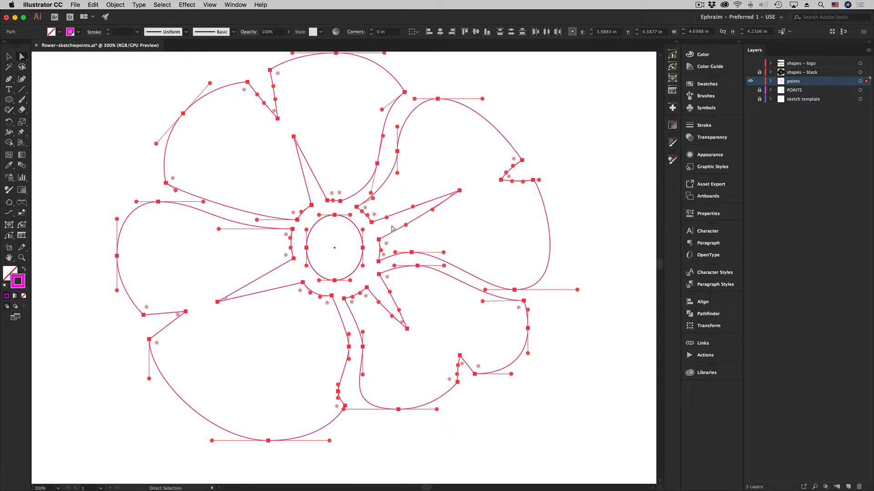
Step: Shorten the handle on the lower edge of the right petal's inner spike and select the petal's topmost anchor point
left_click(579, 157)
left_click(459, 190)
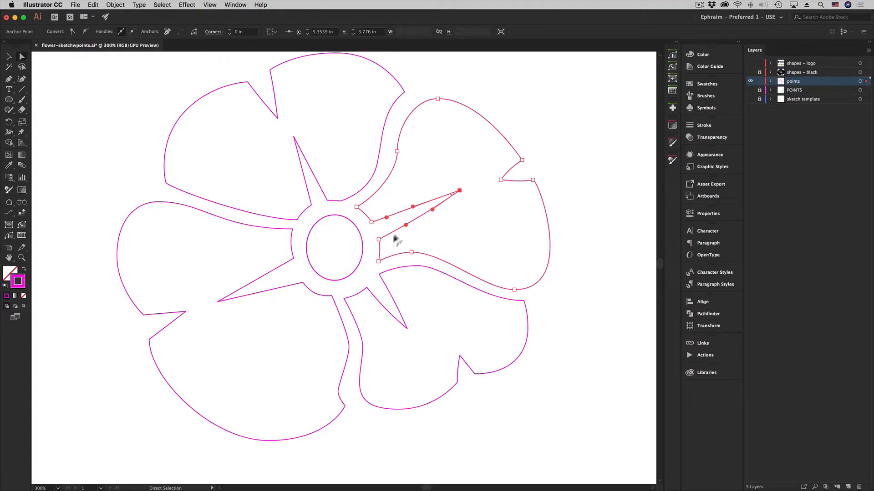
mouse_move(405, 225)
left_mouse_down()
mouse_move(417, 238)
mouse_move(400, 228)
left_mouse_up()
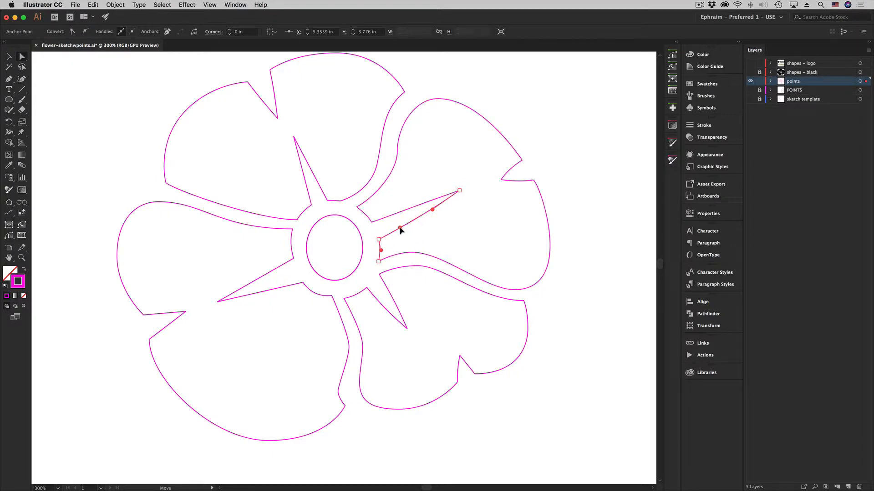
left_click(378, 239)
left_click(459, 190)
left_click(449, 90)
left_click(438, 99)
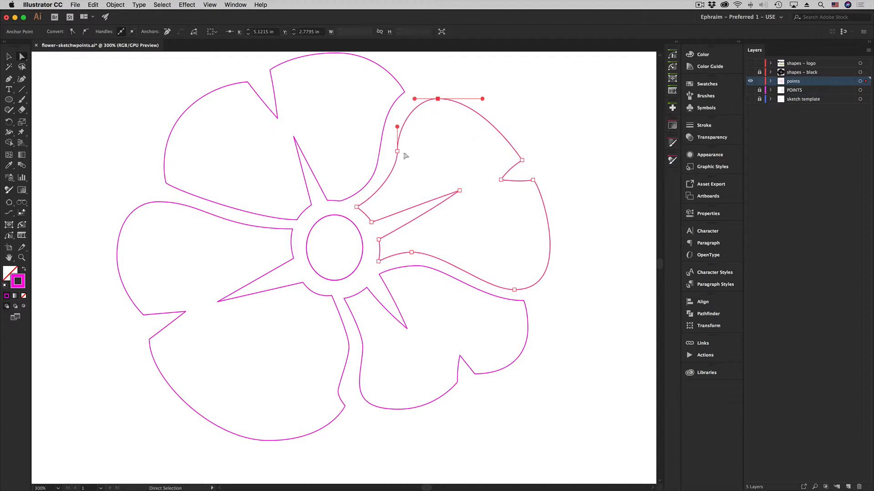
Step: Compare the vector outline with the pencil drawing by toggling the sketch template and points layers, leaving only the outline displayed
left_click(749, 99)
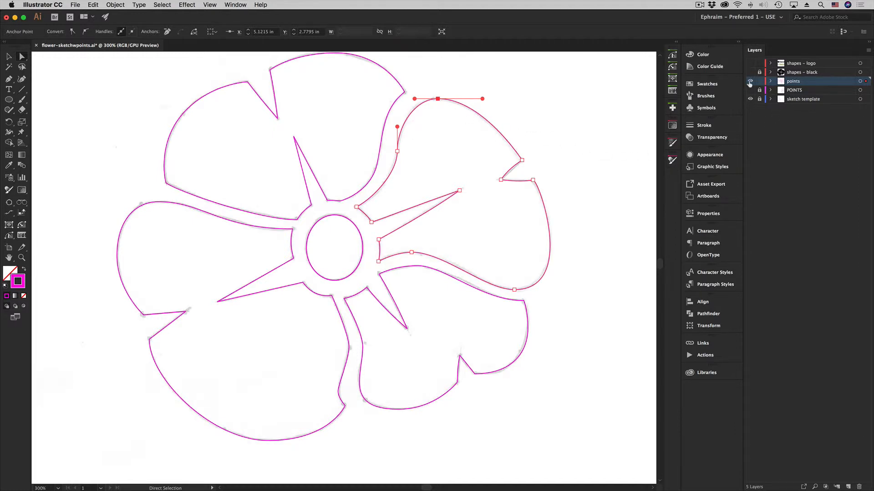
left_click(750, 81)
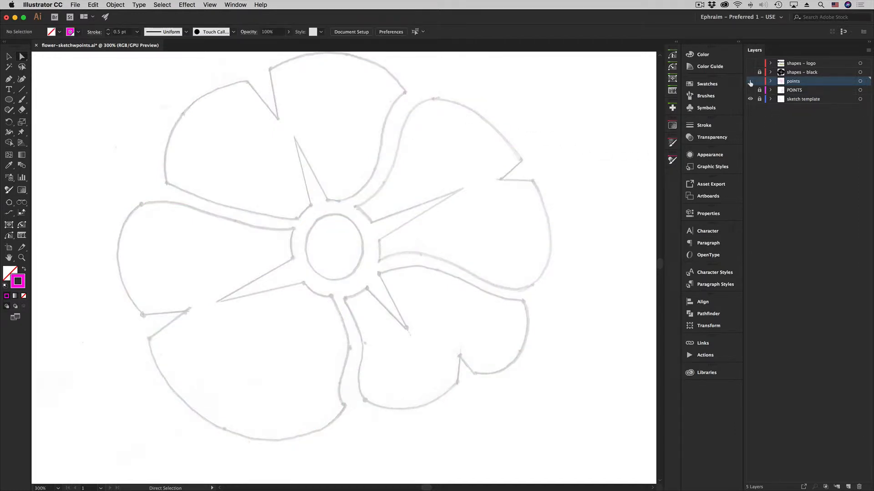
left_click(750, 81)
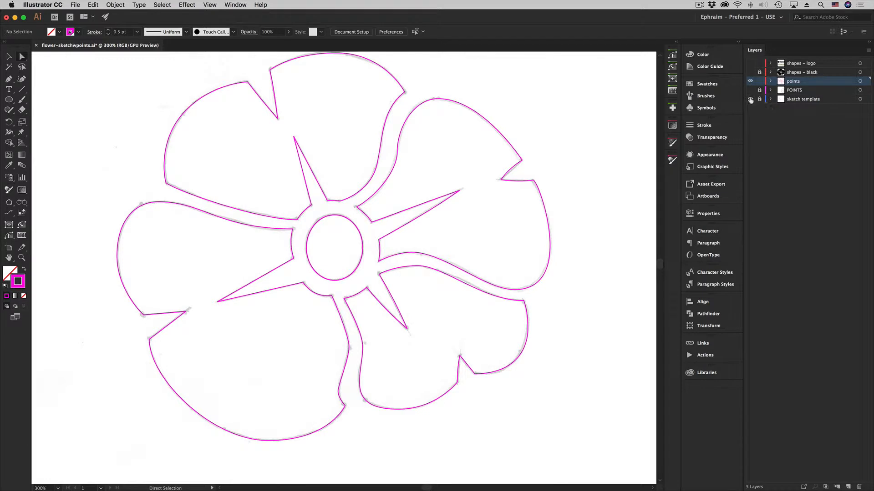
left_click(749, 99)
key("super+minus")
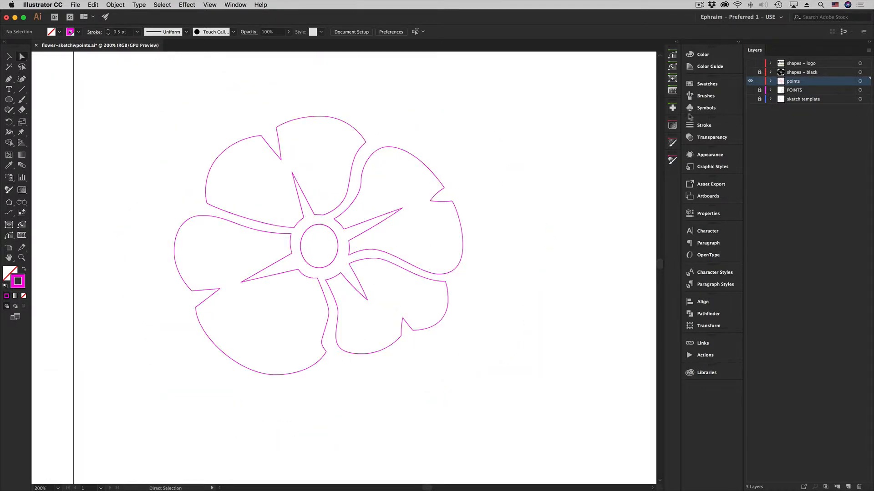
Step: Duplicate the points layer that holds the magenta flower outline
left_click(9, 56)
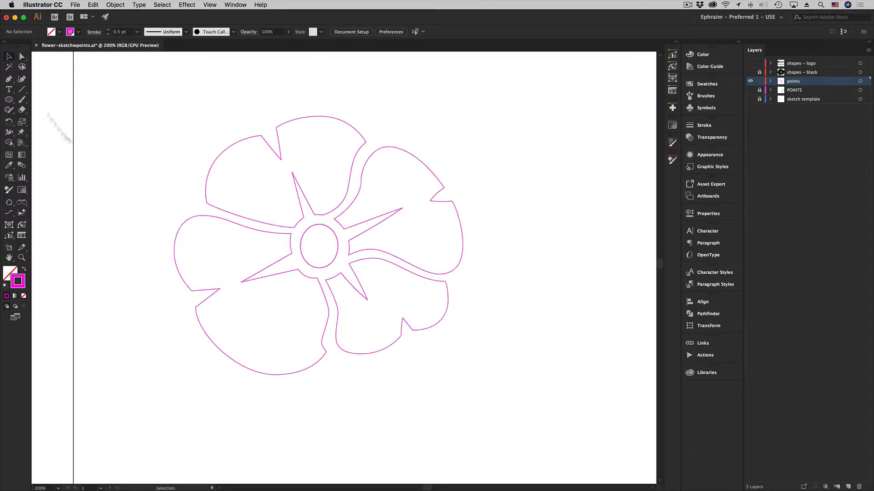
left_click(758, 72)
left_click_drag(122, 86, 516, 428)
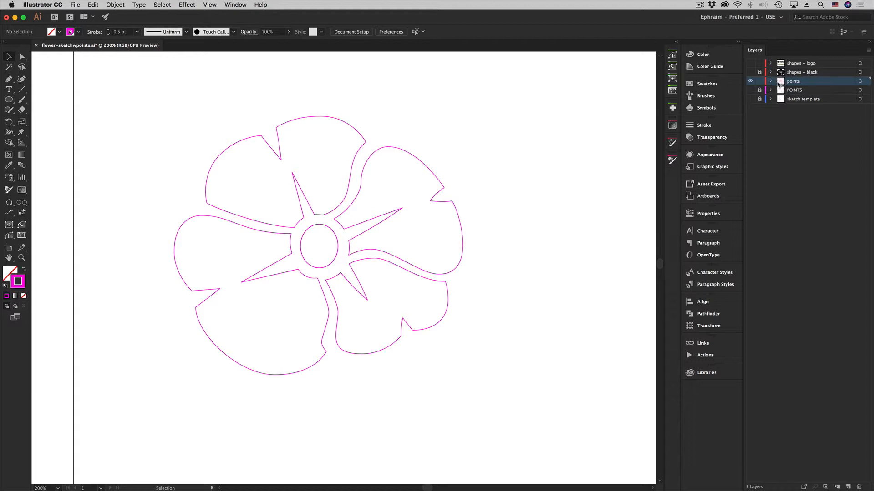
left_click_drag(782, 83, 847, 486)
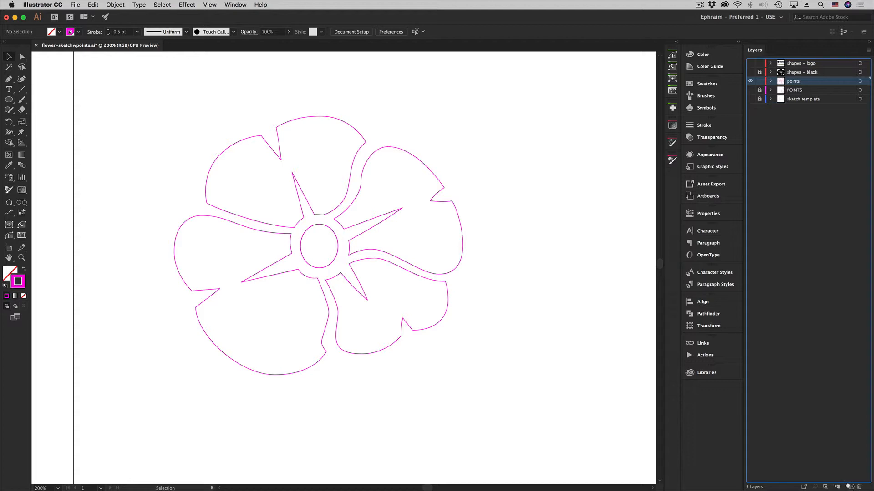
left_click_drag(848, 486, 848, 486)
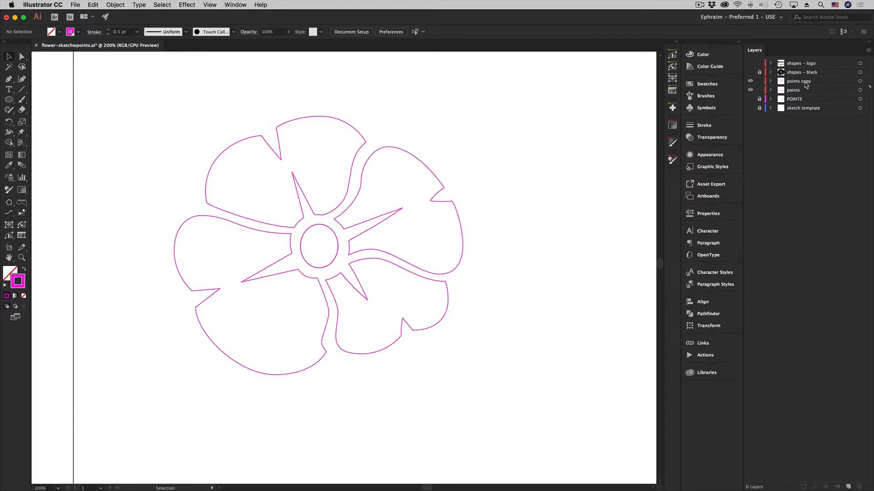
Step: Hide and lock the original points layer, keeping only the points copy layer displayed and editable
left_click(750, 90)
left_click(750, 90)
left_click(759, 89)
left_click(749, 81)
Step: Swap fill and stroke on all flower paths of the points copy layer, and reselect the whole flower
left_click_drag(146, 96, 514, 411)
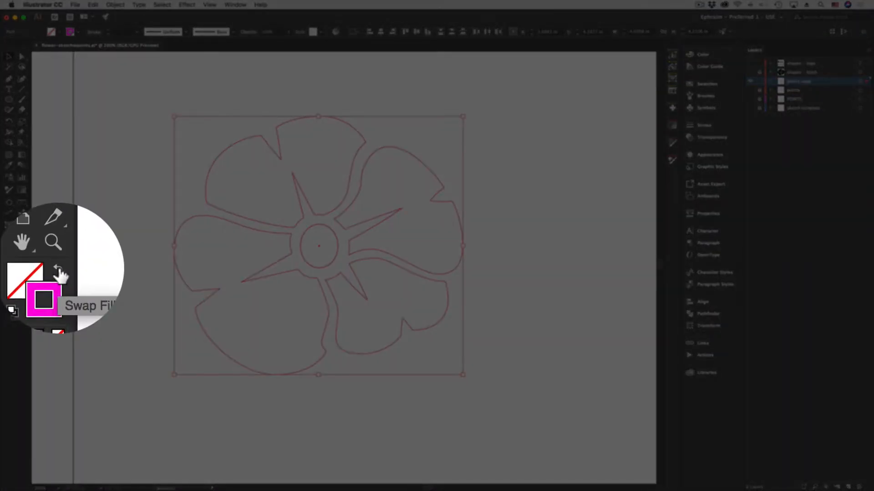
left_click(60, 269)
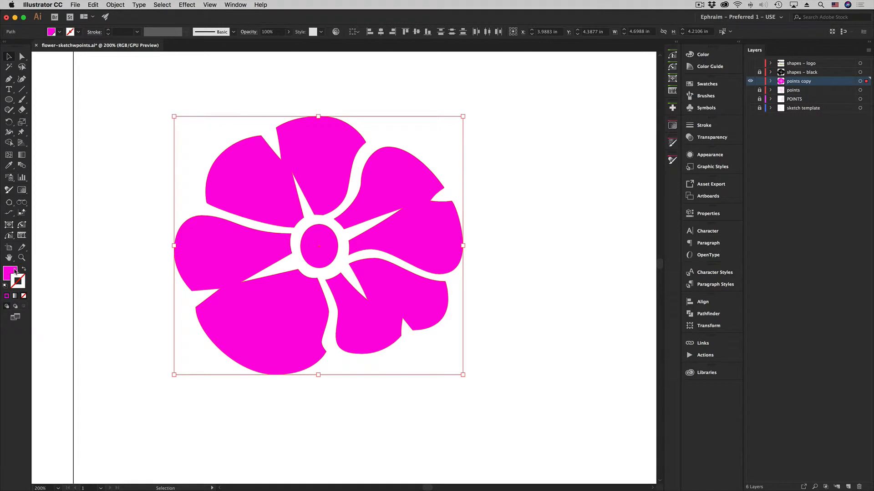
left_click(15, 272)
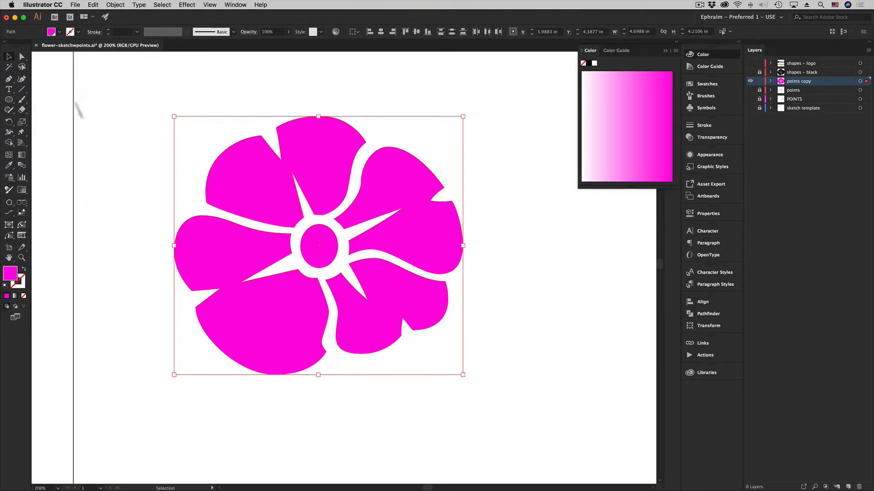
left_click(137, 102)
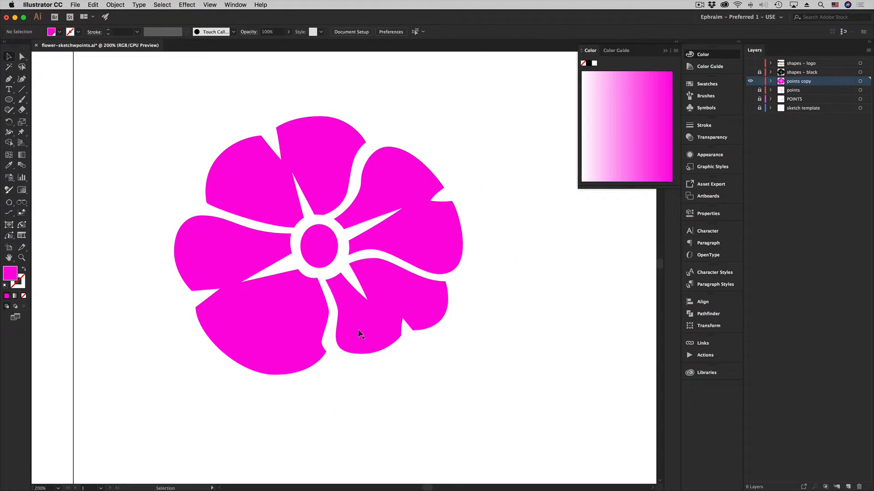
left_click_drag(134, 82, 530, 409)
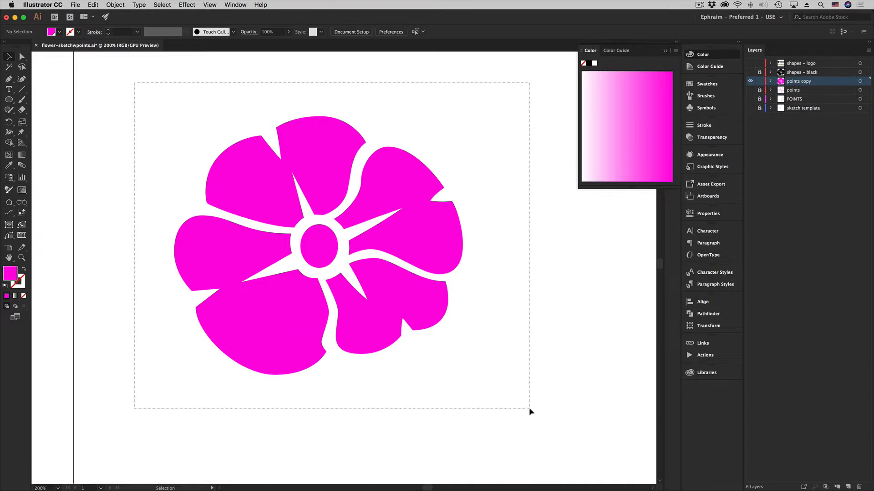
left_click_drag(529, 409, 529, 411)
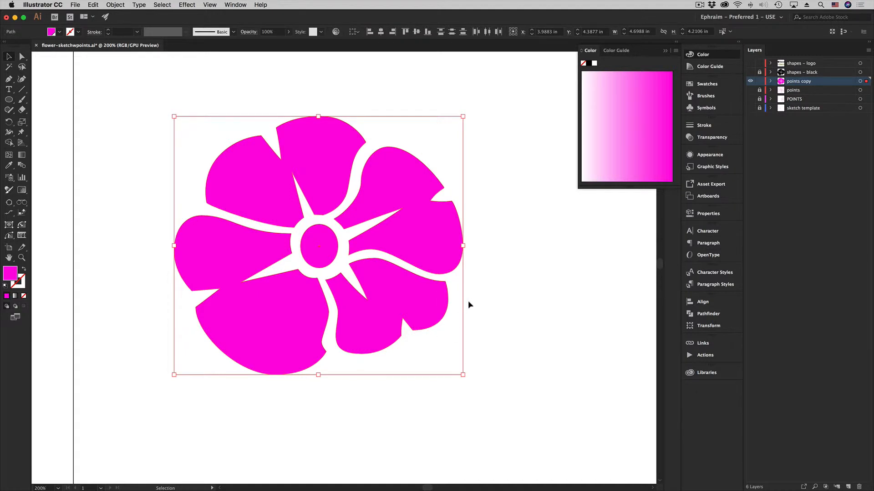
left_click(707, 84)
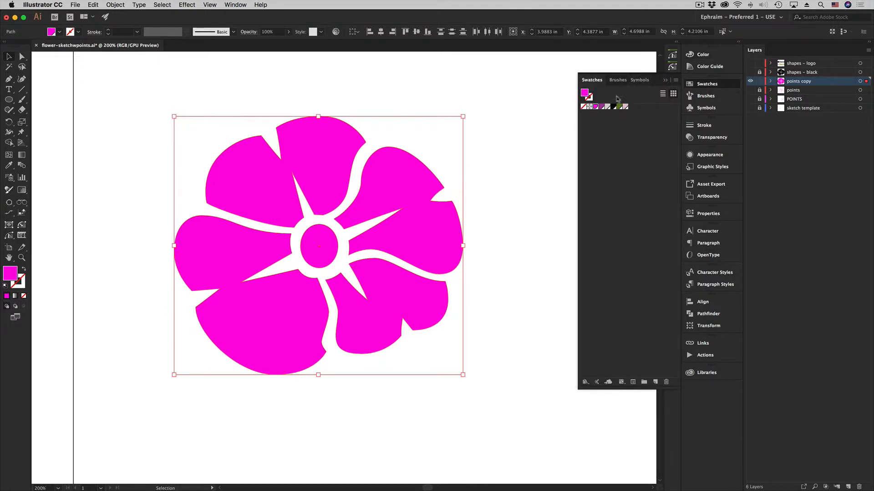
double_click(584, 93)
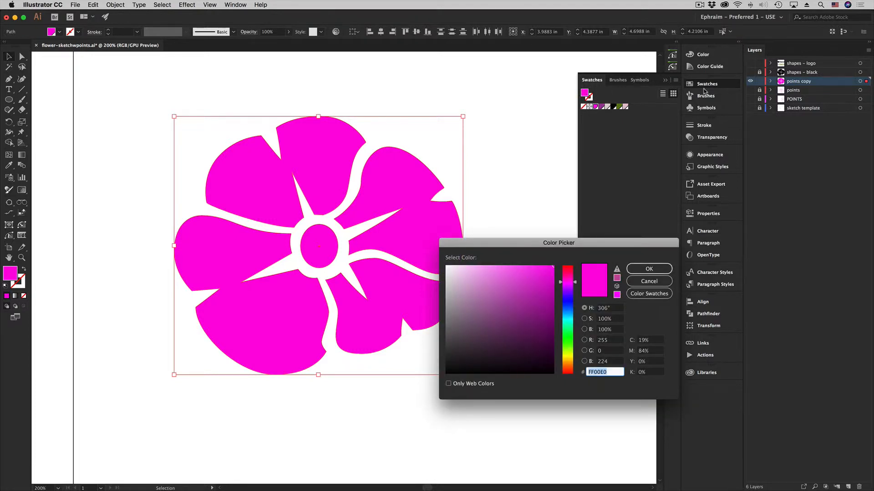
left_click_drag(546, 246, 416, 190)
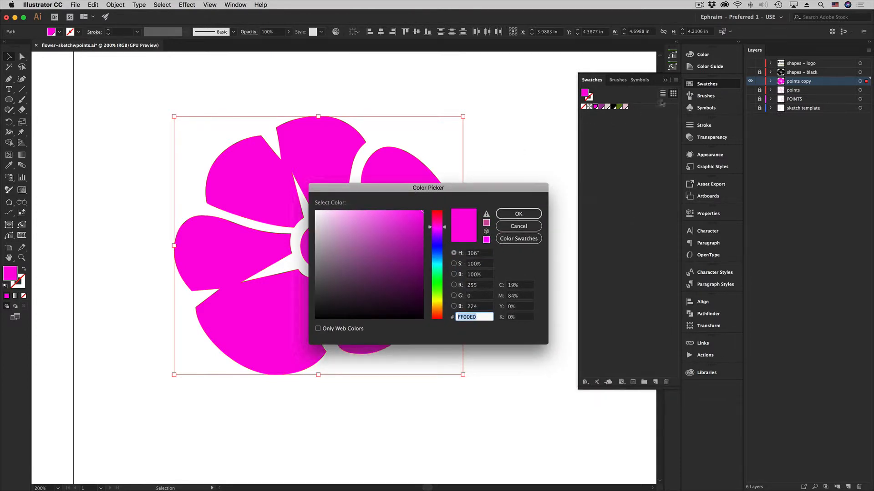
left_click(518, 226)
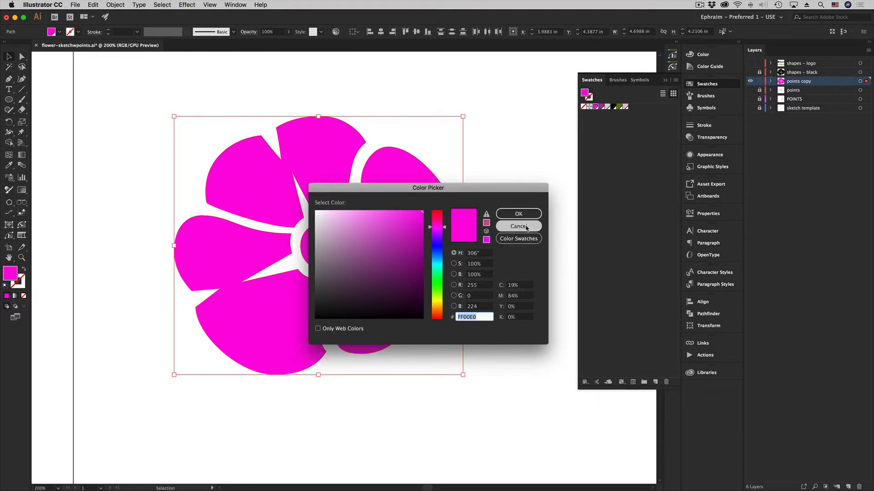
left_click(706, 85)
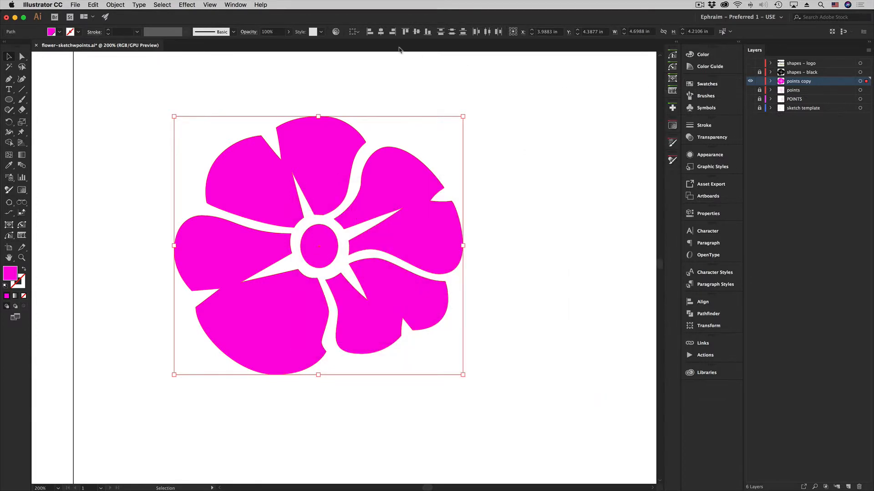
Step: Set the fill colour of all selected flower shapes to black (000000) and deselect them
left_click(234, 5)
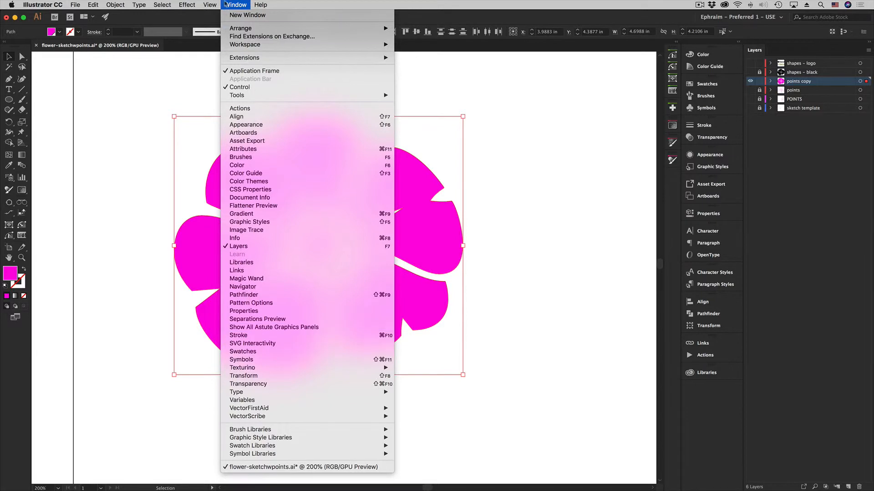
left_click(249, 352)
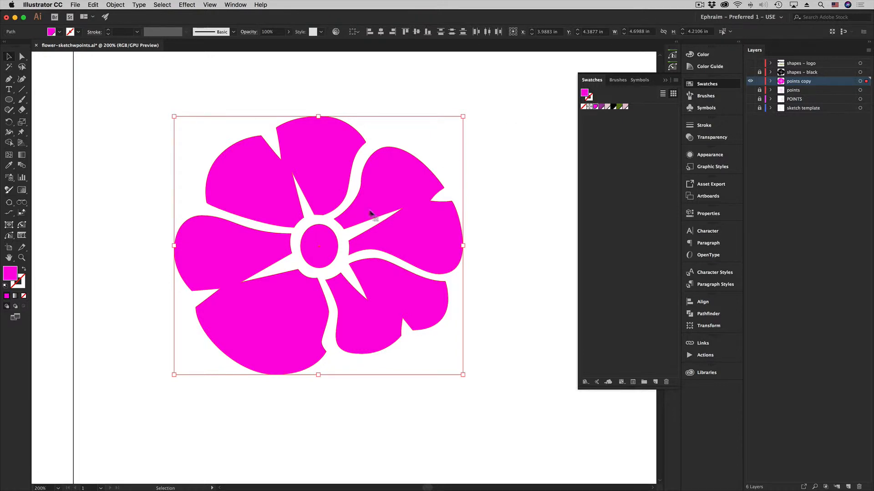
double_click(586, 94)
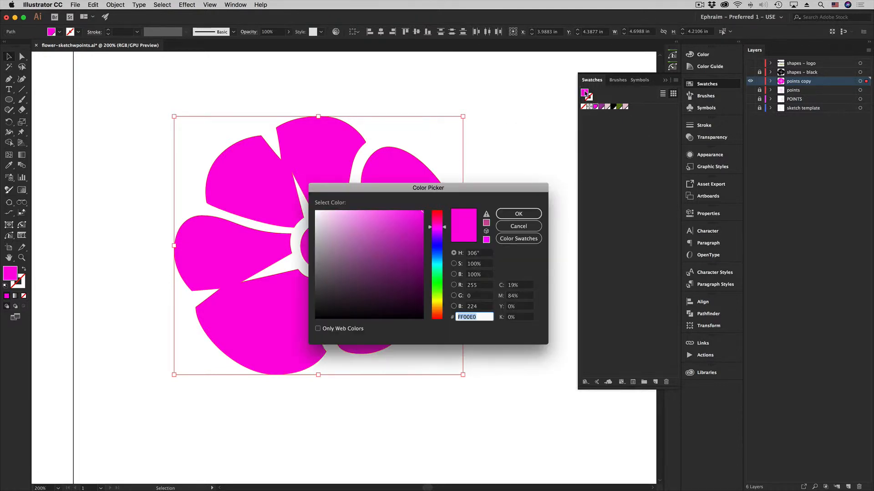
mouse_move(363, 237)
left_mouse_down()
mouse_move(383, 269)
mouse_move(350, 273)
mouse_move(401, 296)
mouse_move(427, 324)
left_mouse_up()
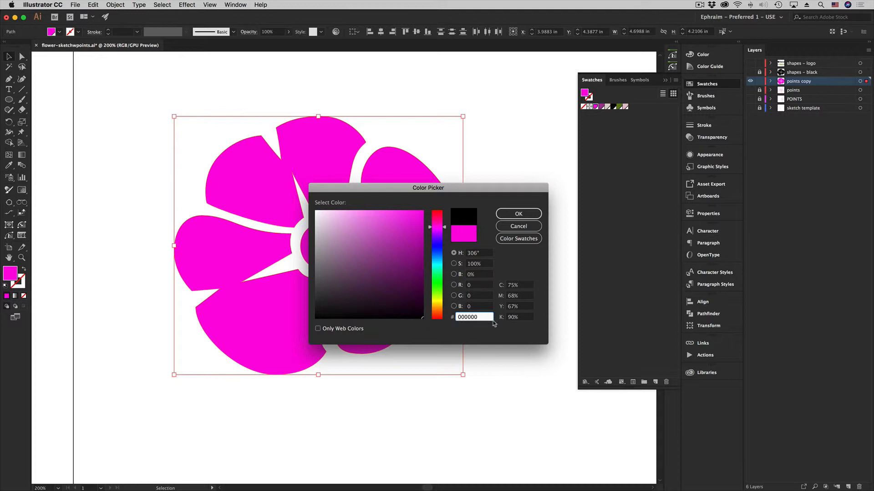
left_click(531, 213)
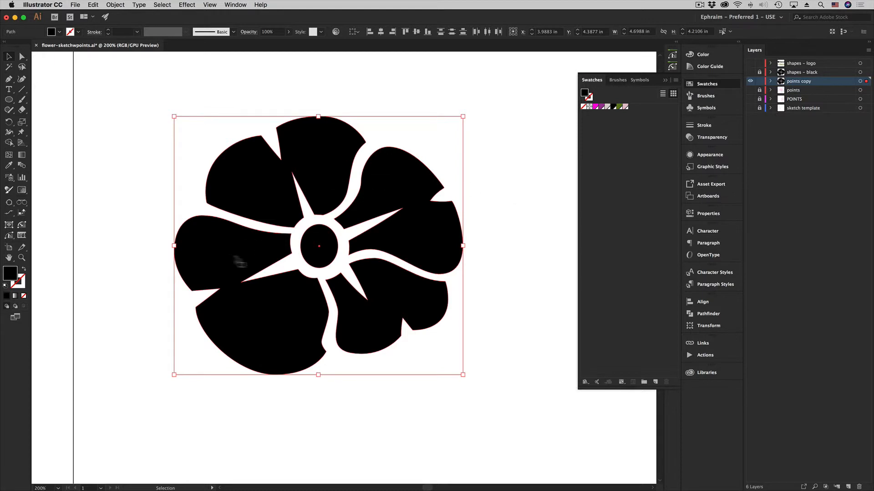
left_click(293, 419)
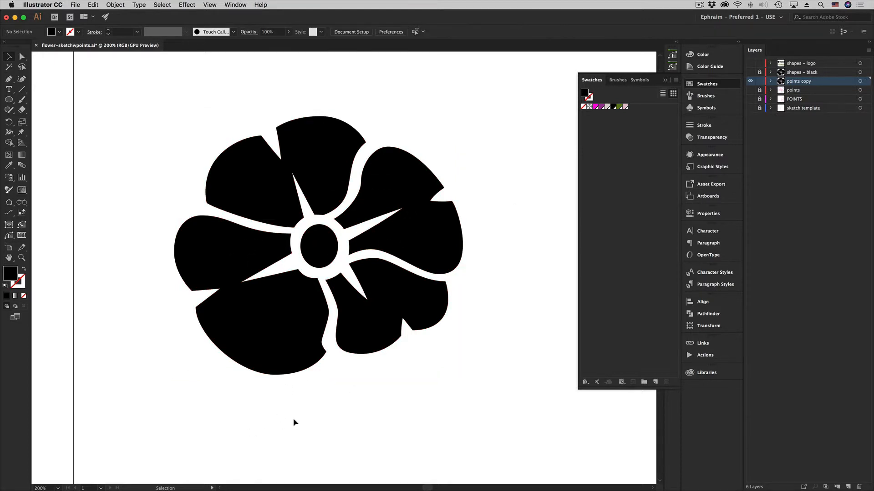
Step: Examine how the solid black flower reads at different sizes, from 8.33% up to 200% magnification
key("super+alt+space")
left_click(389, 291)
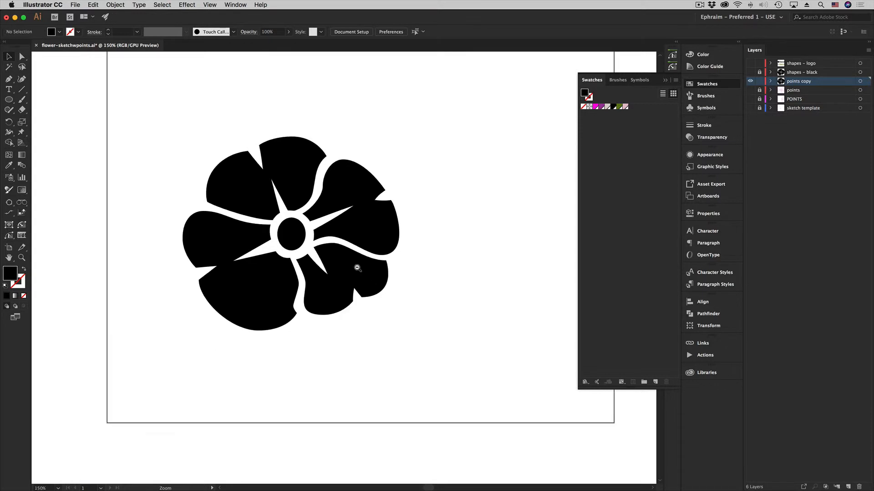
left_click(358, 268)
left_click_drag(326, 257, 324, 313)
left_click(294, 302)
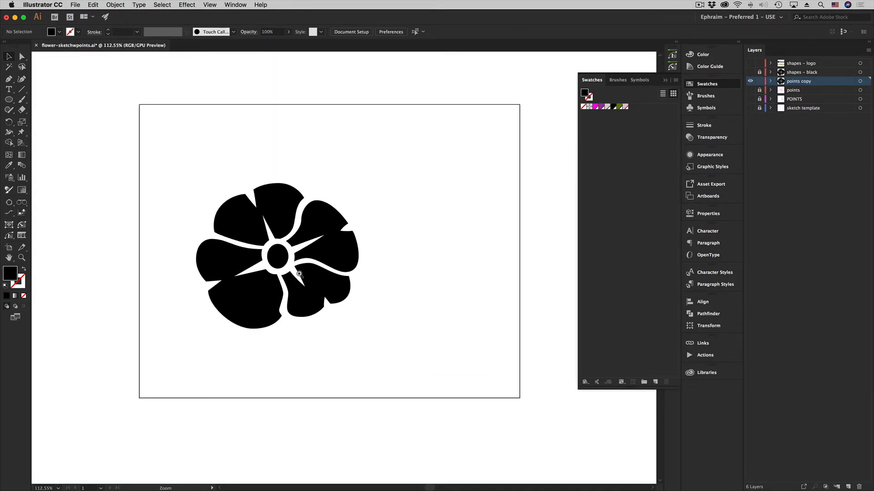
left_click_drag(387, 293, 315, 389)
left_click(426, 327, "alt+super")
left_click(320, 305, "alt+super")
left_click(321, 305, "alt+super")
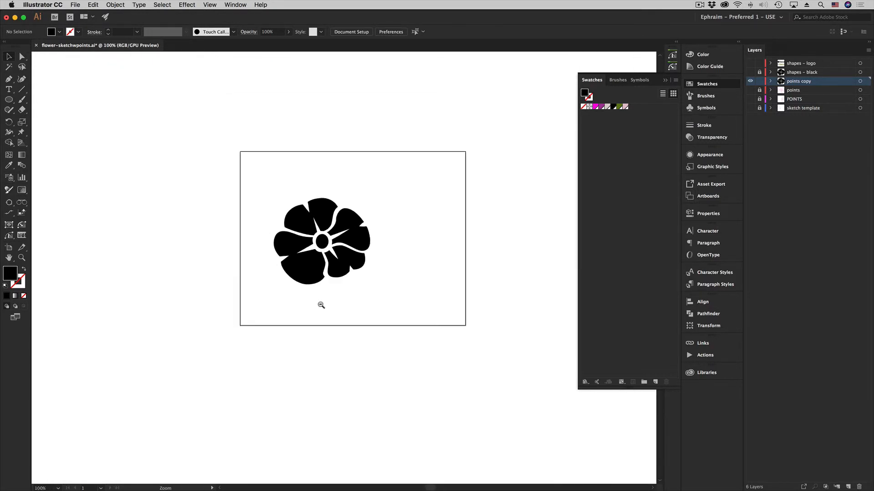
left_click(349, 283, "alt+super")
left_click(350, 282, "alt+super")
left_click(350, 282, "alt+super")
left_click(350, 282, "alt+super")
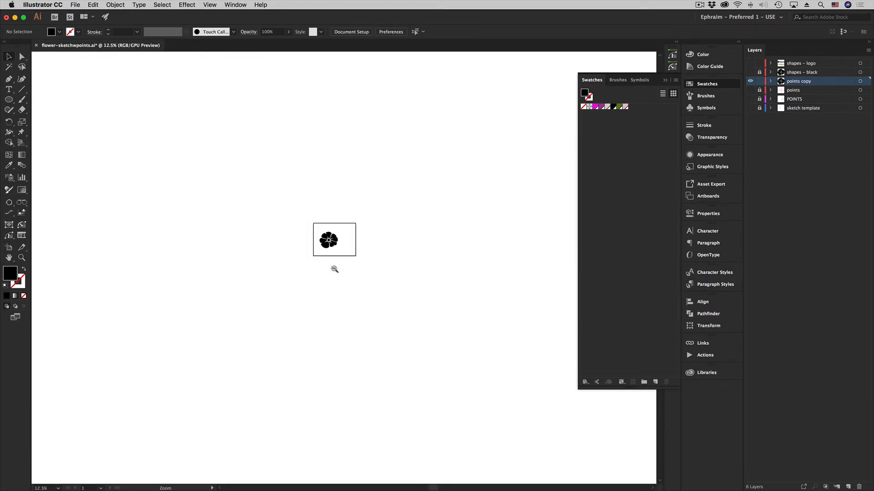
left_click(332, 267, "alt+super")
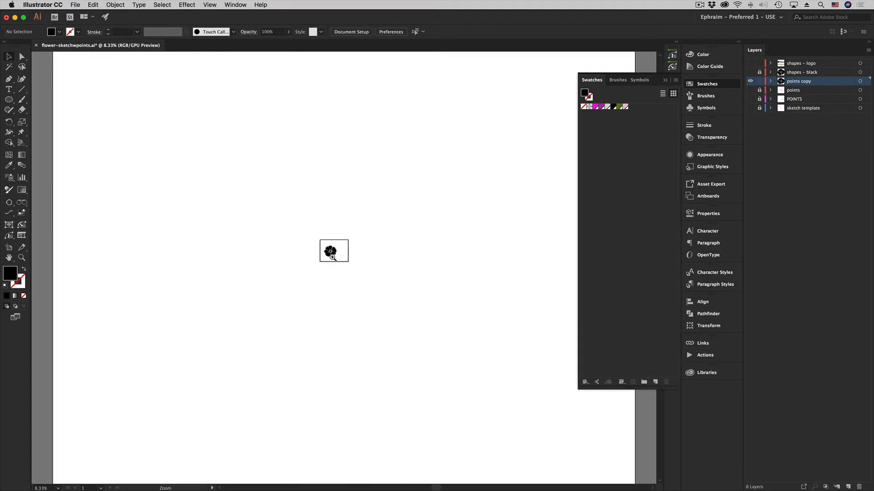
left_click(332, 257, "super")
left_click(345, 265, "super")
left_click(346, 265, "super")
left_click(346, 265, "super")
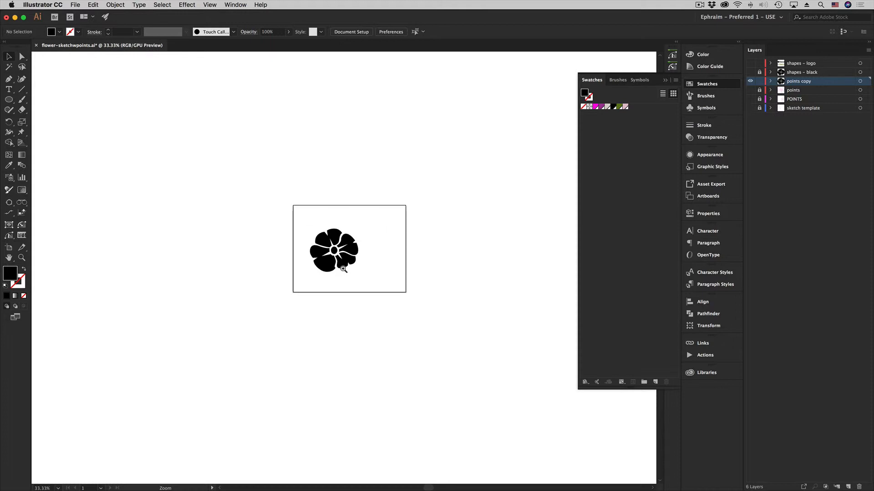
left_click(346, 264, "super")
left_click(347, 264, "super")
left_click(347, 264, "super")
left_click(351, 264, "super")
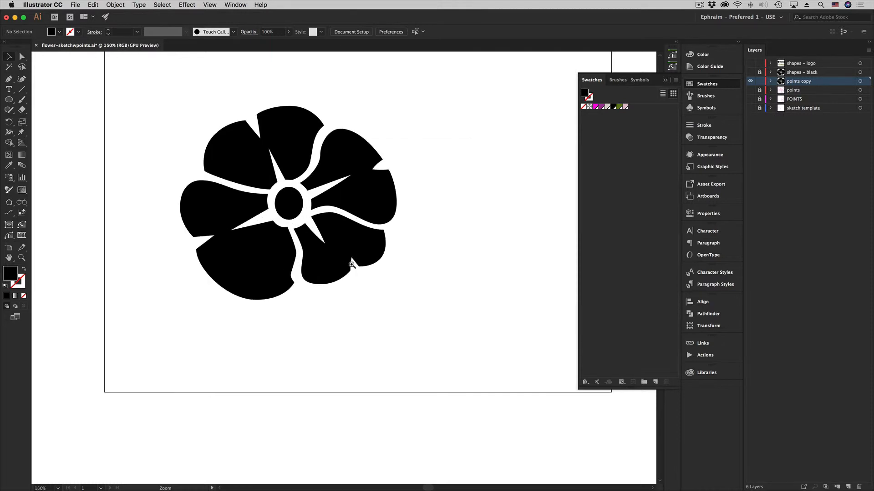
left_click(349, 263, "alt+super")
left_click(345, 249, "alt+super")
left_click(348, 273, "alt+super")
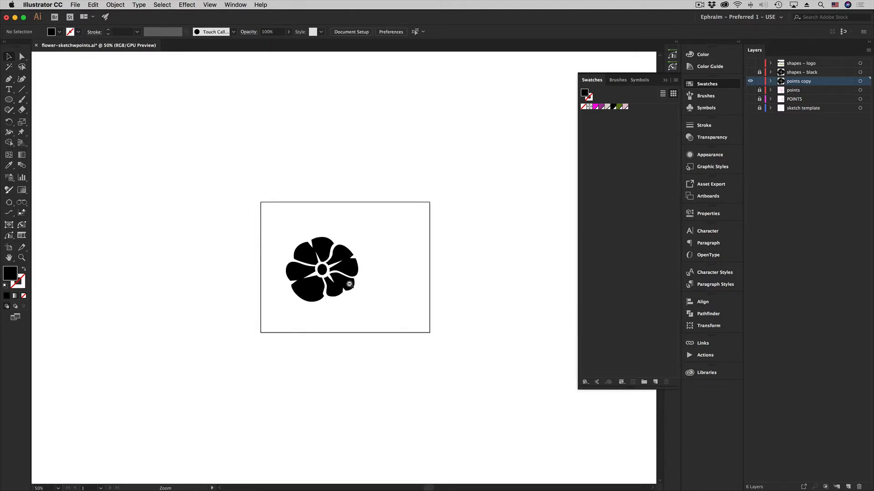
left_click(351, 285, "alt+super")
left_click(323, 261, "alt+super")
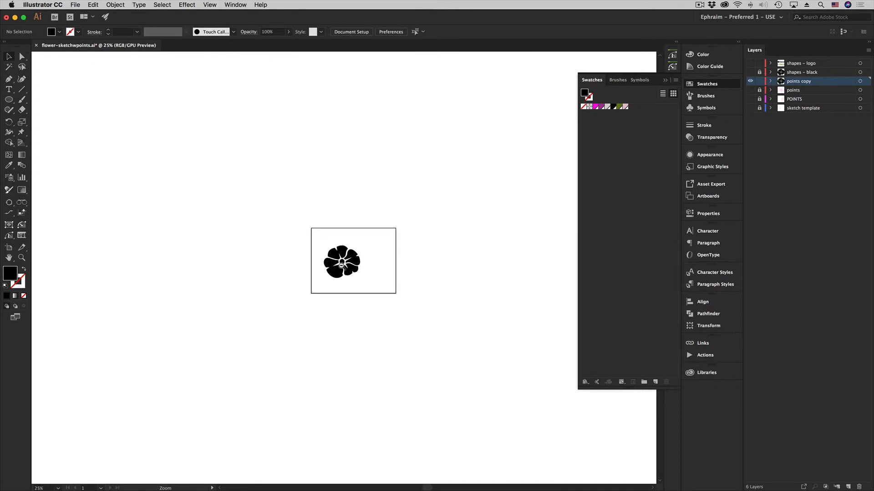
left_click(341, 265, "alt+super")
left_click(344, 269, "alt+super")
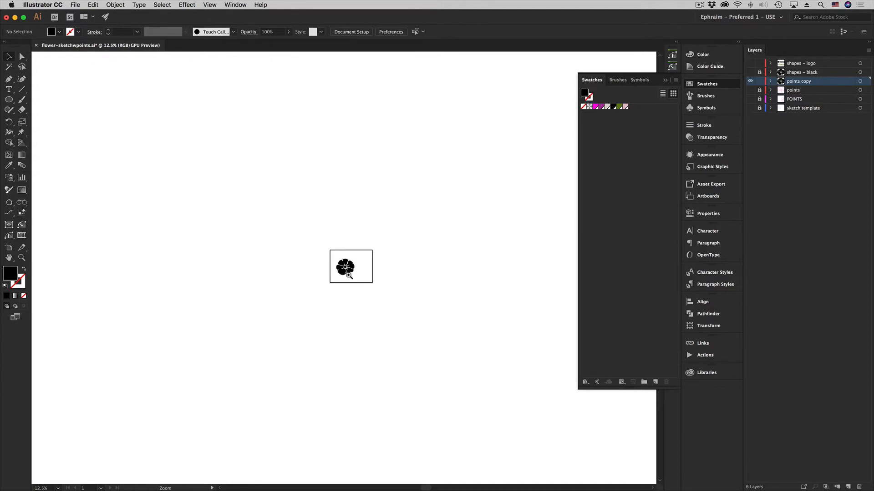
left_click(349, 275)
left_click(351, 278)
left_click(356, 275)
left_click(359, 273)
left_click(360, 273)
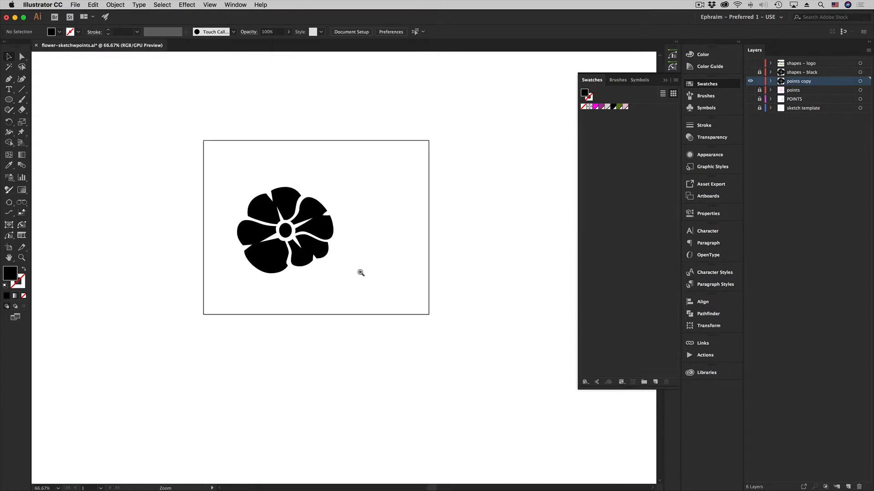
left_click(319, 241)
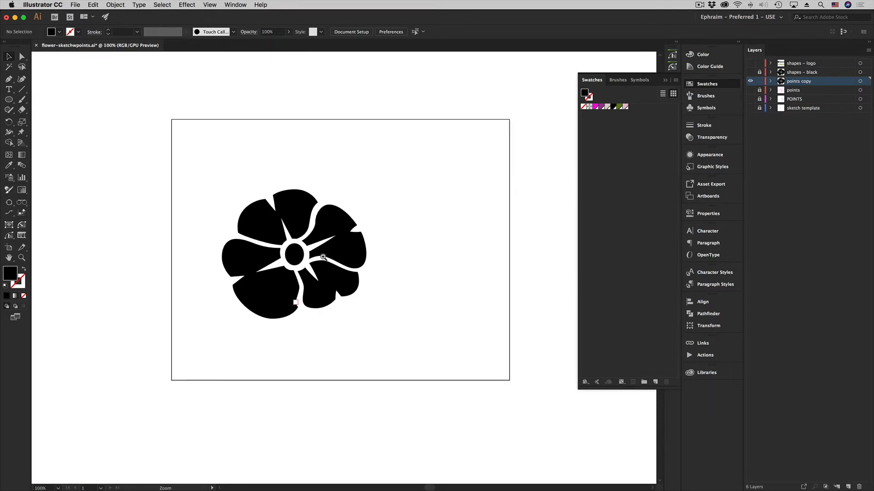
left_click(322, 258)
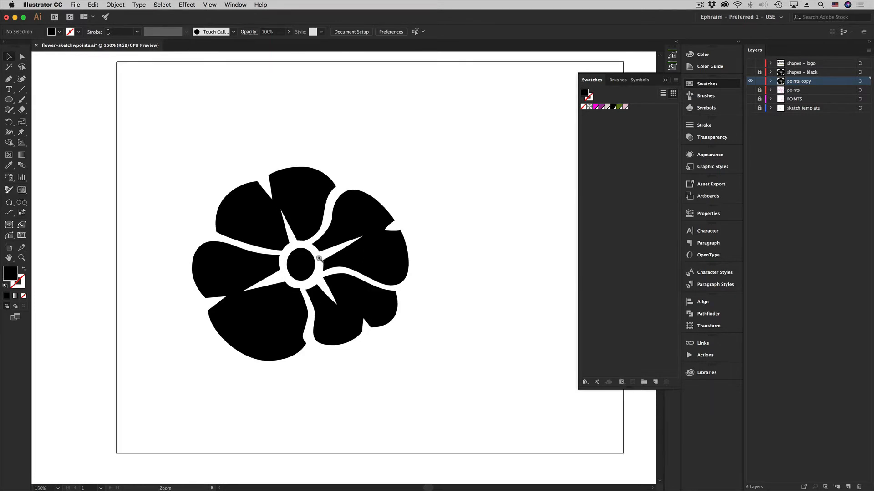
left_click(312, 247)
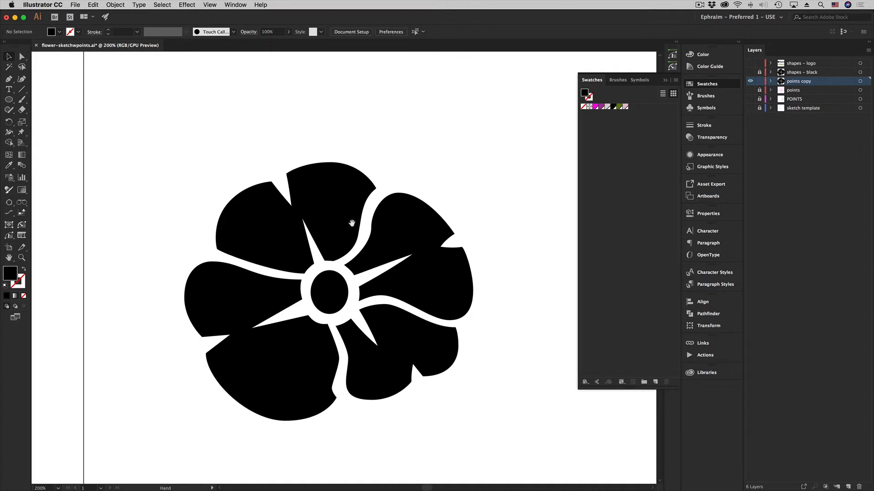
Step: Examine the solid black flower's petals and gaps at magnifications from about 261% down to 12.5% and back up to 150%
left_click_drag(350, 224, 341, 191)
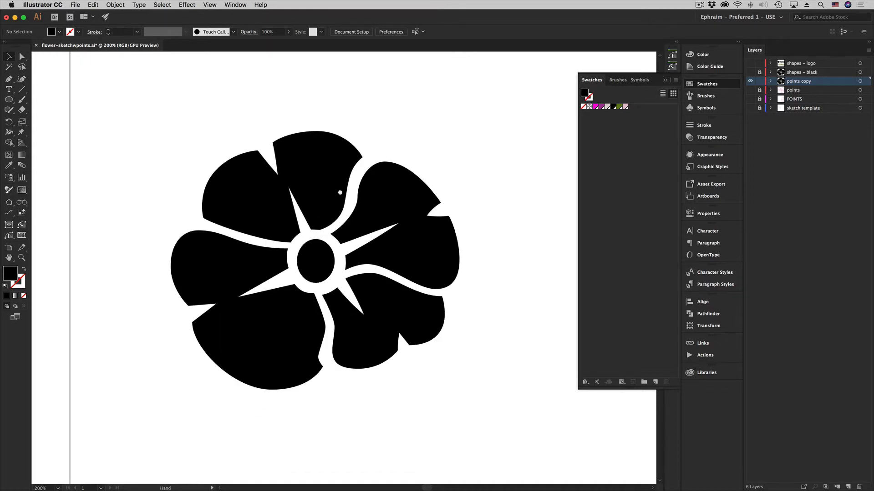
left_click(357, 221)
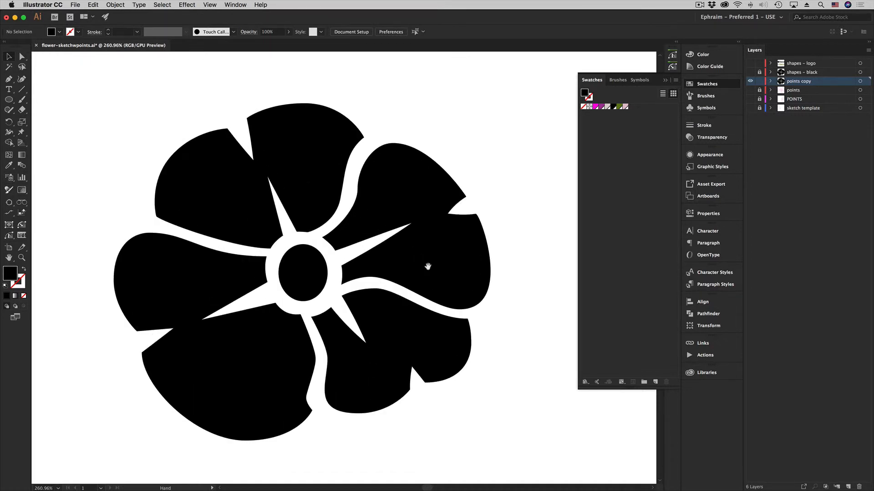
key("space")
left_click_drag(370, 214, 401, 218)
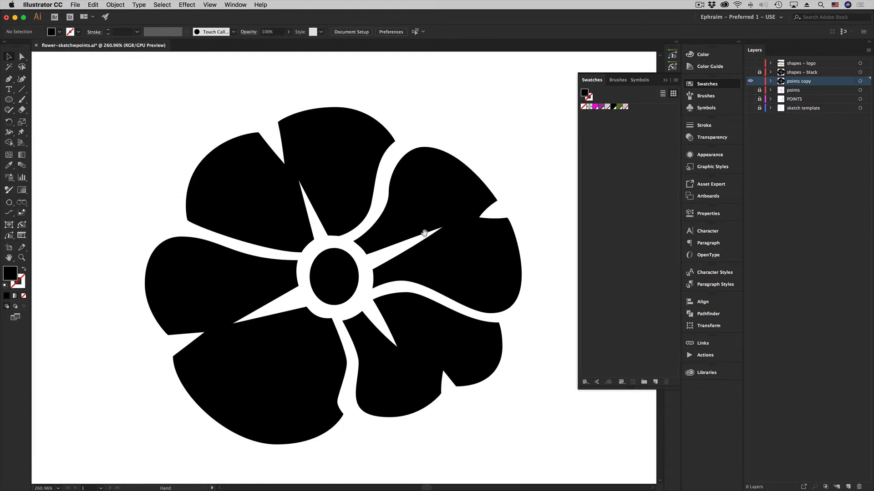
left_click(358, 258, "alt+super")
left_click(357, 259, "alt+super")
left_click(355, 261, "alt+super")
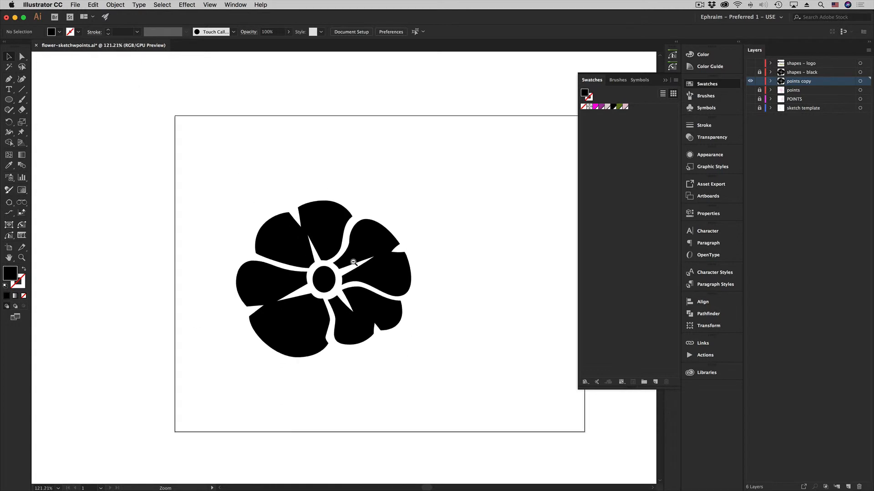
left_click(353, 262, "alt+super")
left_click(353, 262, "alt+super")
left_click(353, 263, "alt+super")
left_click(353, 263, "alt+super")
left_click(354, 263, "alt+super")
left_click(351, 264, "alt+super")
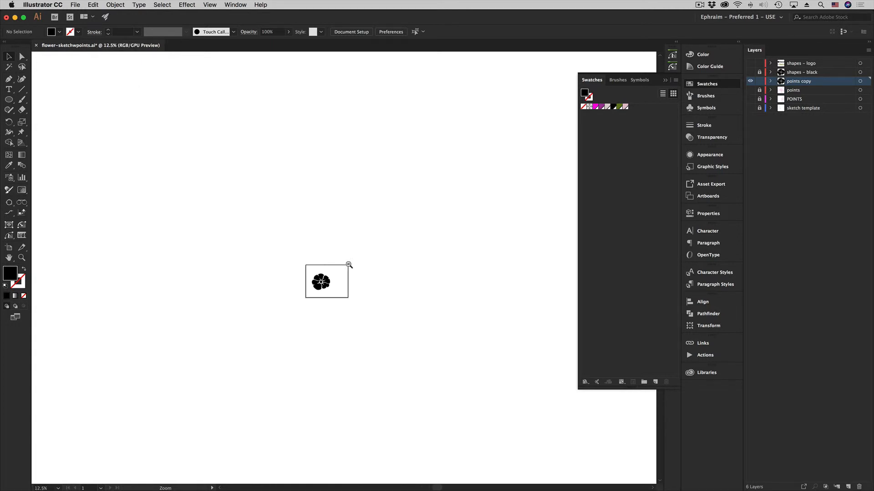
left_click(331, 278, "alt+super")
left_click(330, 278, "alt+super")
left_click(331, 276, "super")
left_click(329, 275, "super")
left_click(373, 257, "super")
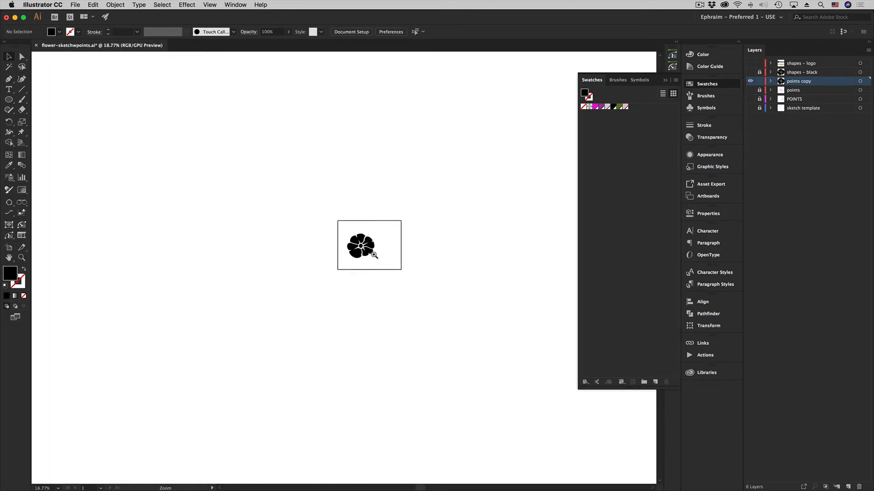
left_click(372, 252, "super")
left_click(274, 295, "super")
left_click(333, 262, "super")
left_click(377, 268, "super")
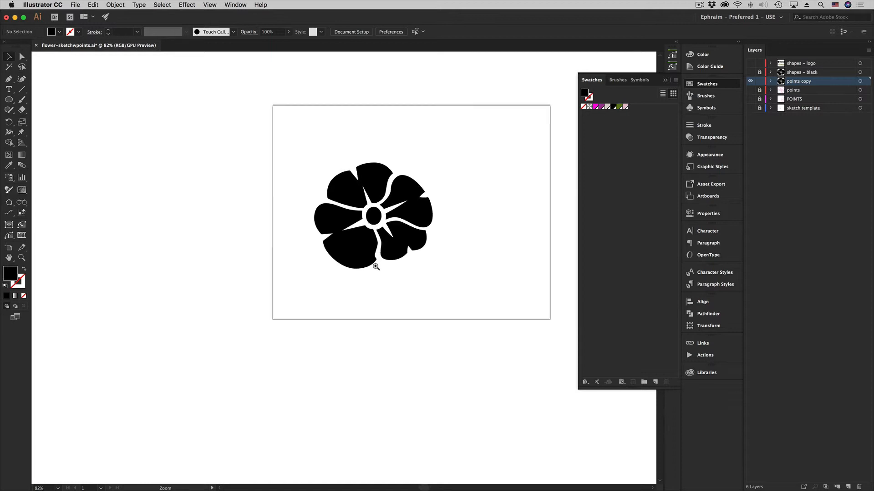
left_click(385, 248, "super")
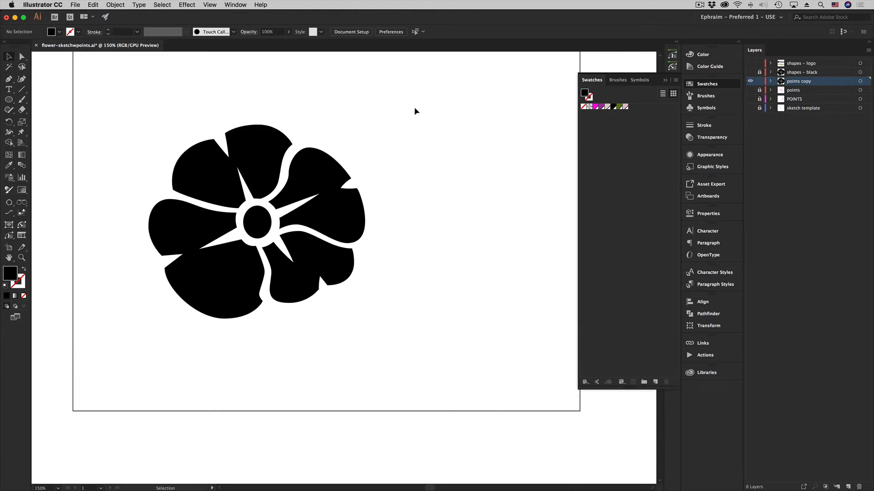
Step: Lock and hide the points copy layer, and display the shapes - logo layer
left_click(751, 81)
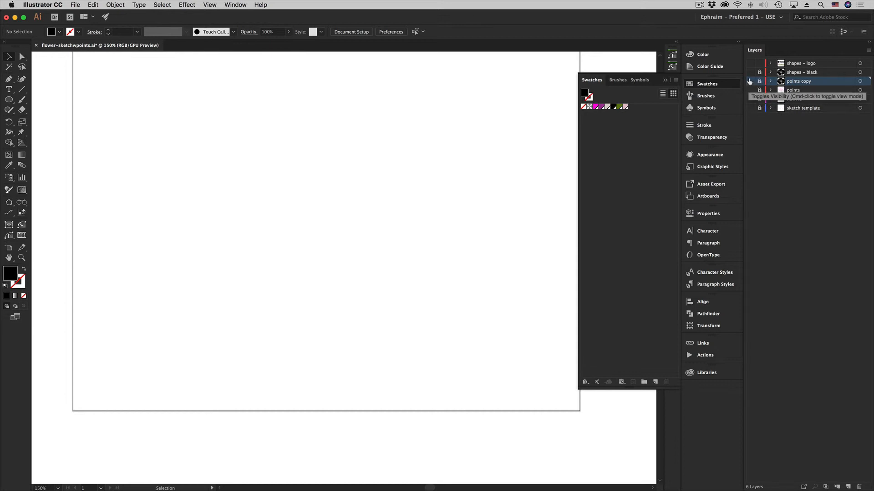
left_click(749, 82)
left_click(749, 82)
left_click(748, 82)
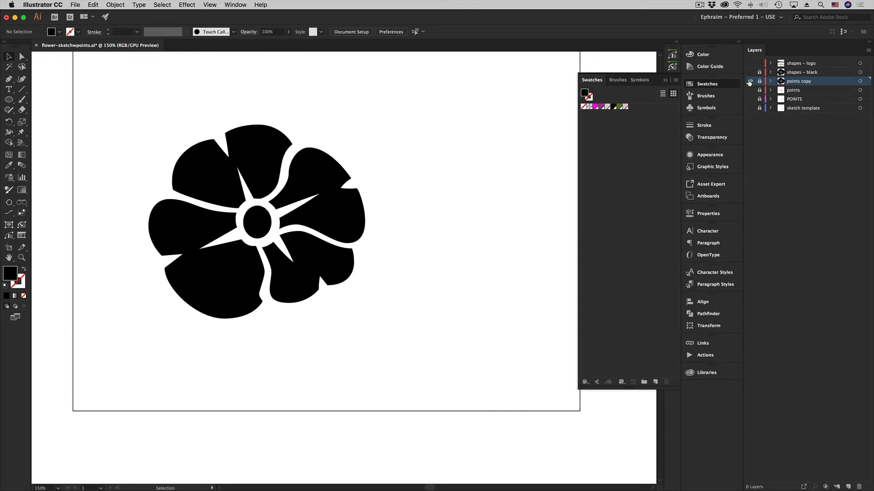
left_click(749, 83)
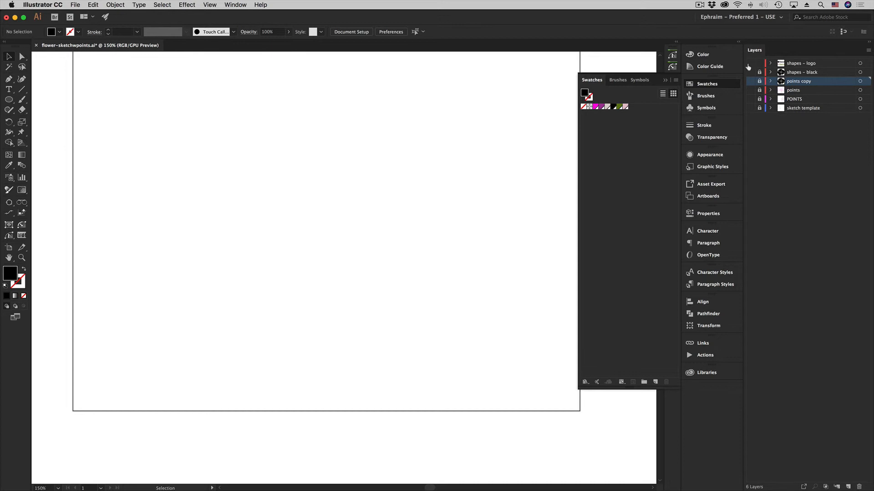
left_click(750, 63)
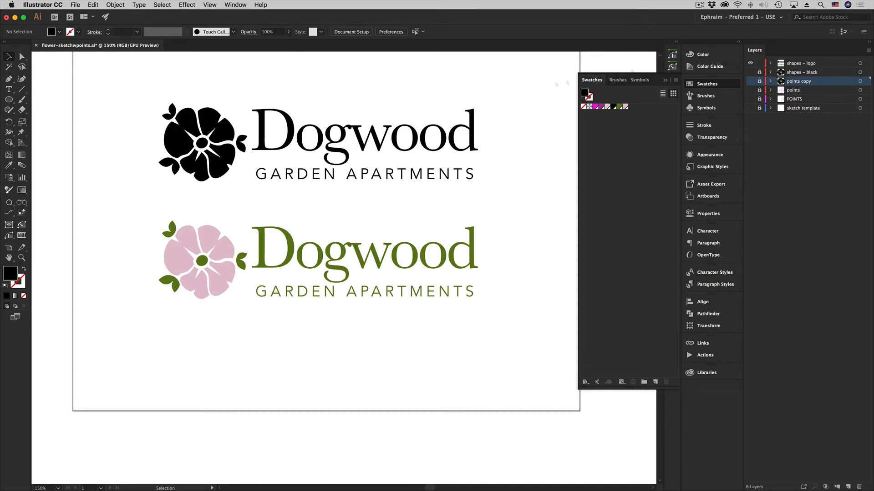
Step: Check the fonts of the Dogwood and GARDEN APARTMENTS text in the black logo, and leave nothing selected
left_click_drag(300, 148, 308, 181)
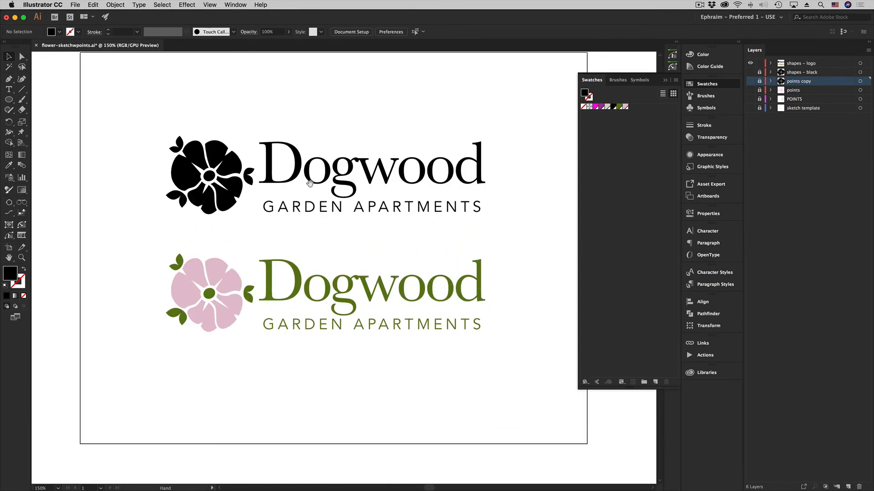
key("super+space")
left_click(335, 206)
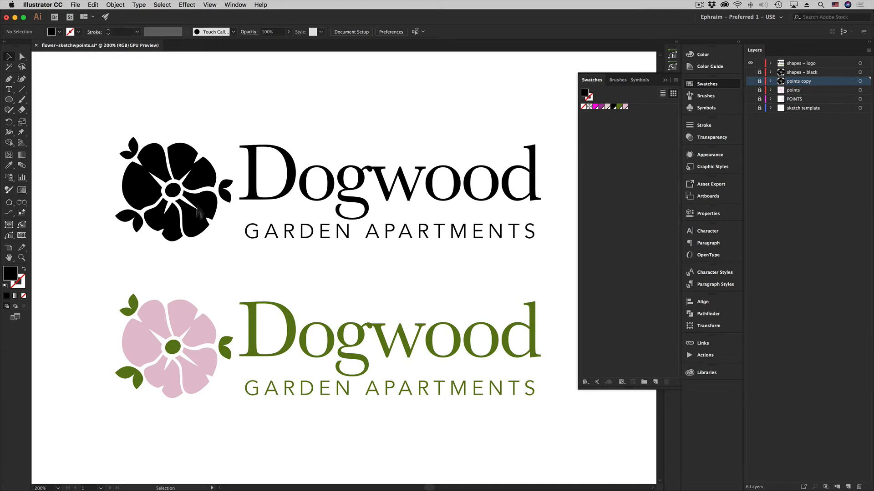
left_click(372, 177)
left_click(22, 57)
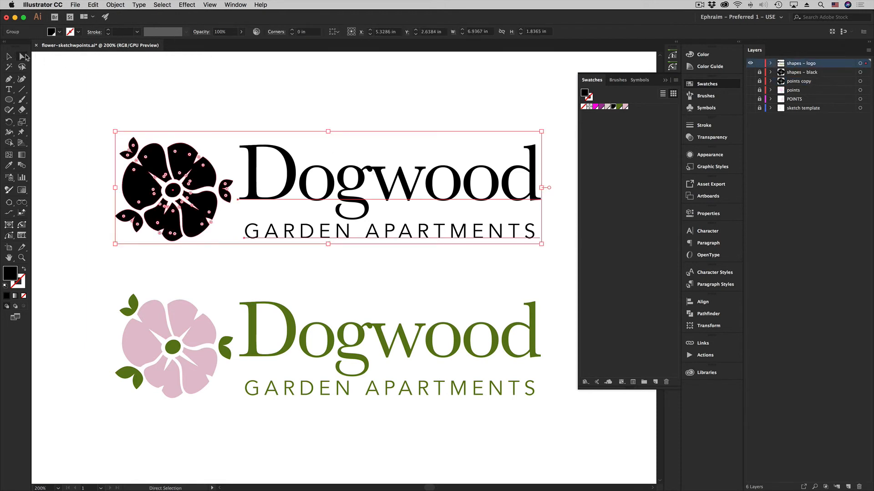
left_click(285, 133)
left_click(286, 152)
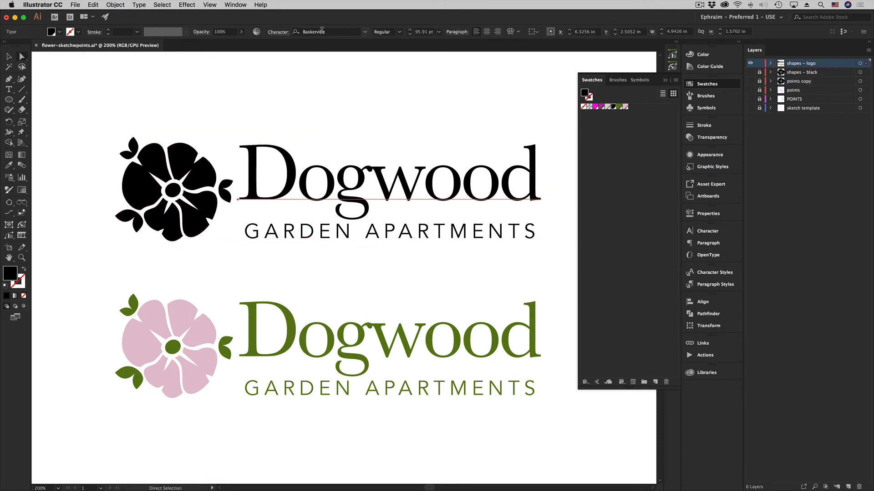
left_click(303, 240)
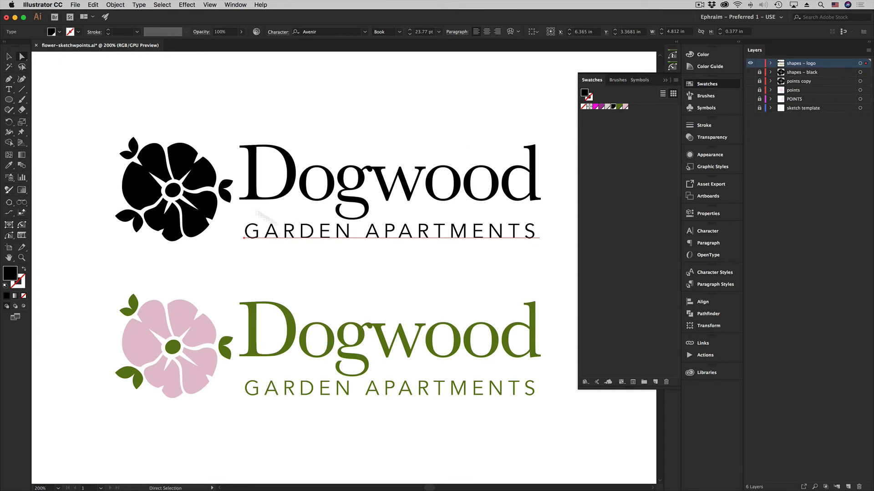
left_click(232, 125)
Step: Compare the black and the pink-and-green Dogwood logo versions at magnifications between 100% and 200%
scroll(292, 385, "down", 5)
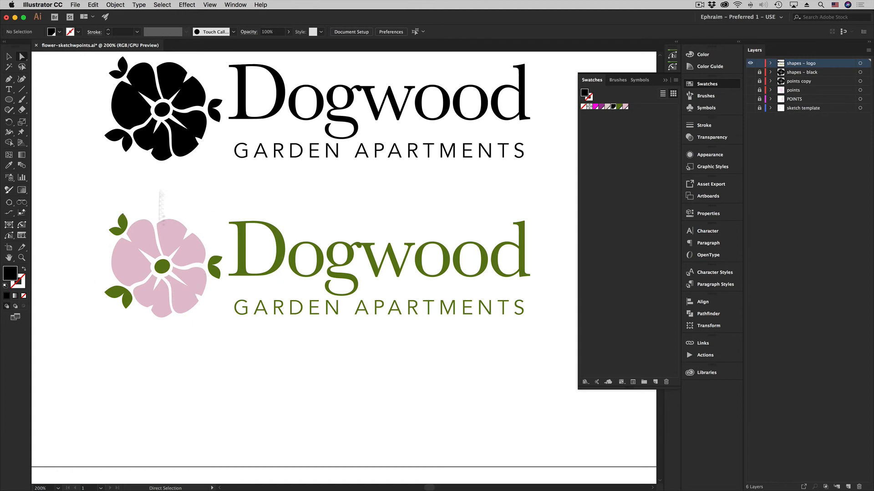
scroll(217, 168, "up", 3)
scroll(217, 168, "left", 2)
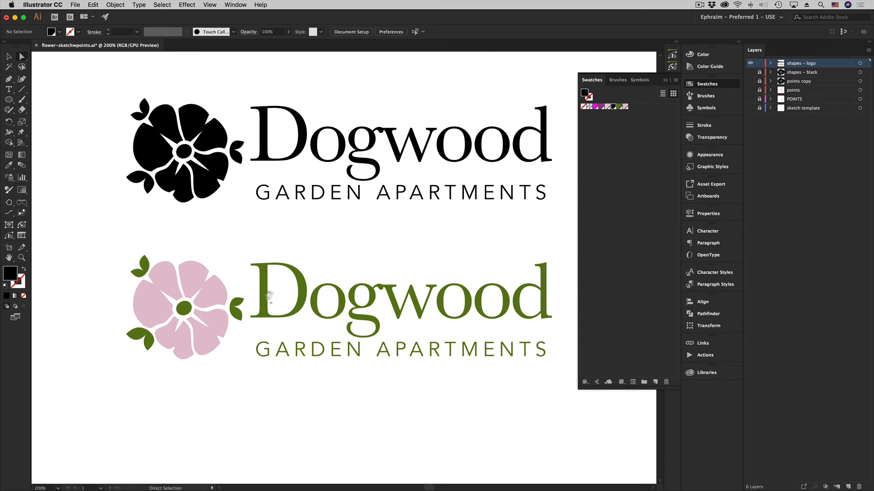
scroll(273, 287, "down", 2)
scroll(273, 287, "right", 2)
scroll(277, 277, "down", 2)
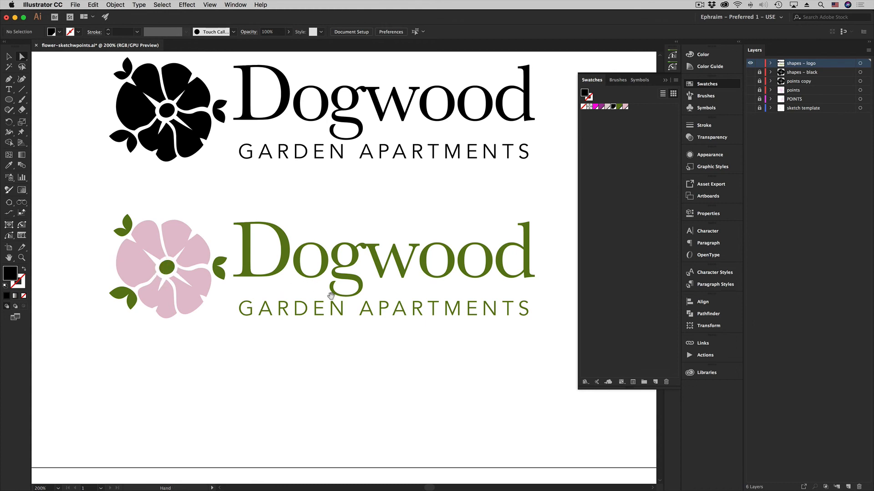
left_click(355, 299, "alt+super")
left_click(373, 250, "alt+super")
left_click_drag(354, 266, 364, 258)
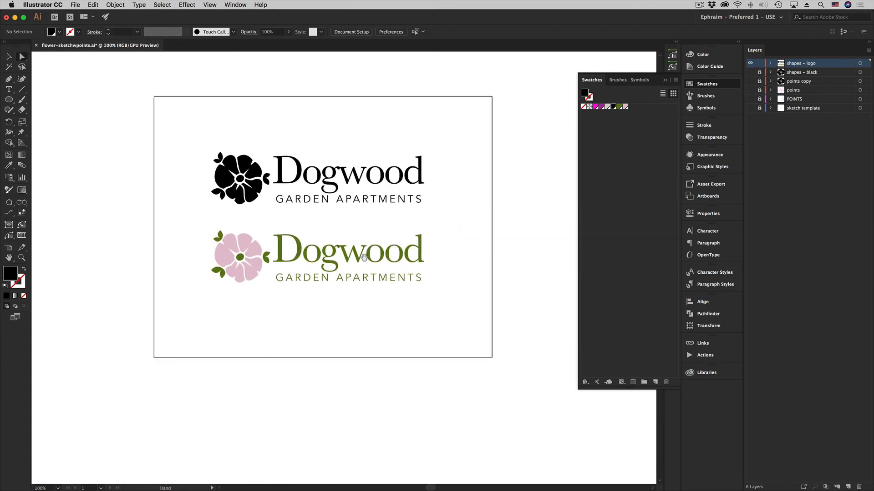
left_click(362, 247, "super")
left_click_drag(302, 243, 332, 279)
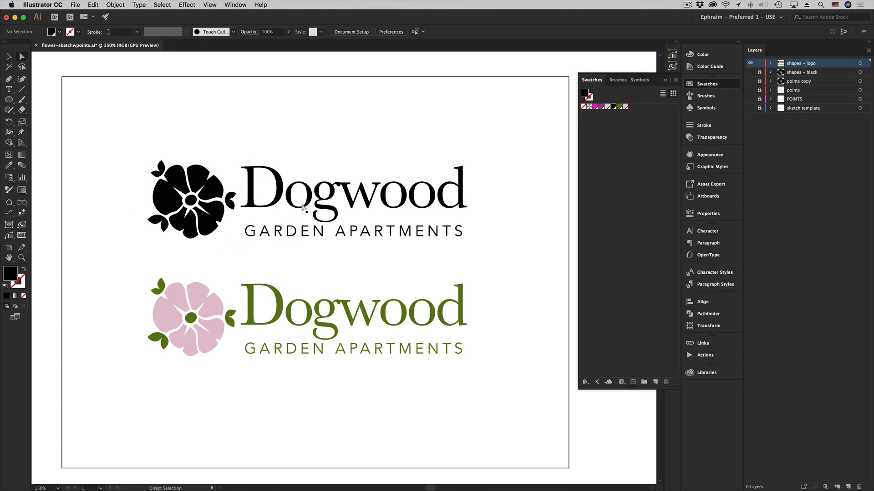
Step: Collapse the open Swatches panel to clear the space beside the two Dogwood logos
key("space")
left_click_drag(257, 270, 292, 268)
key("space")
left_click(701, 83)
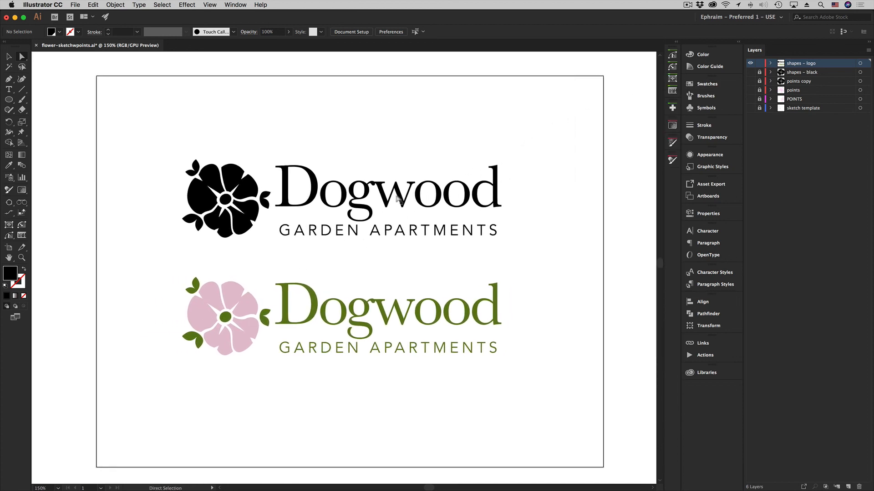